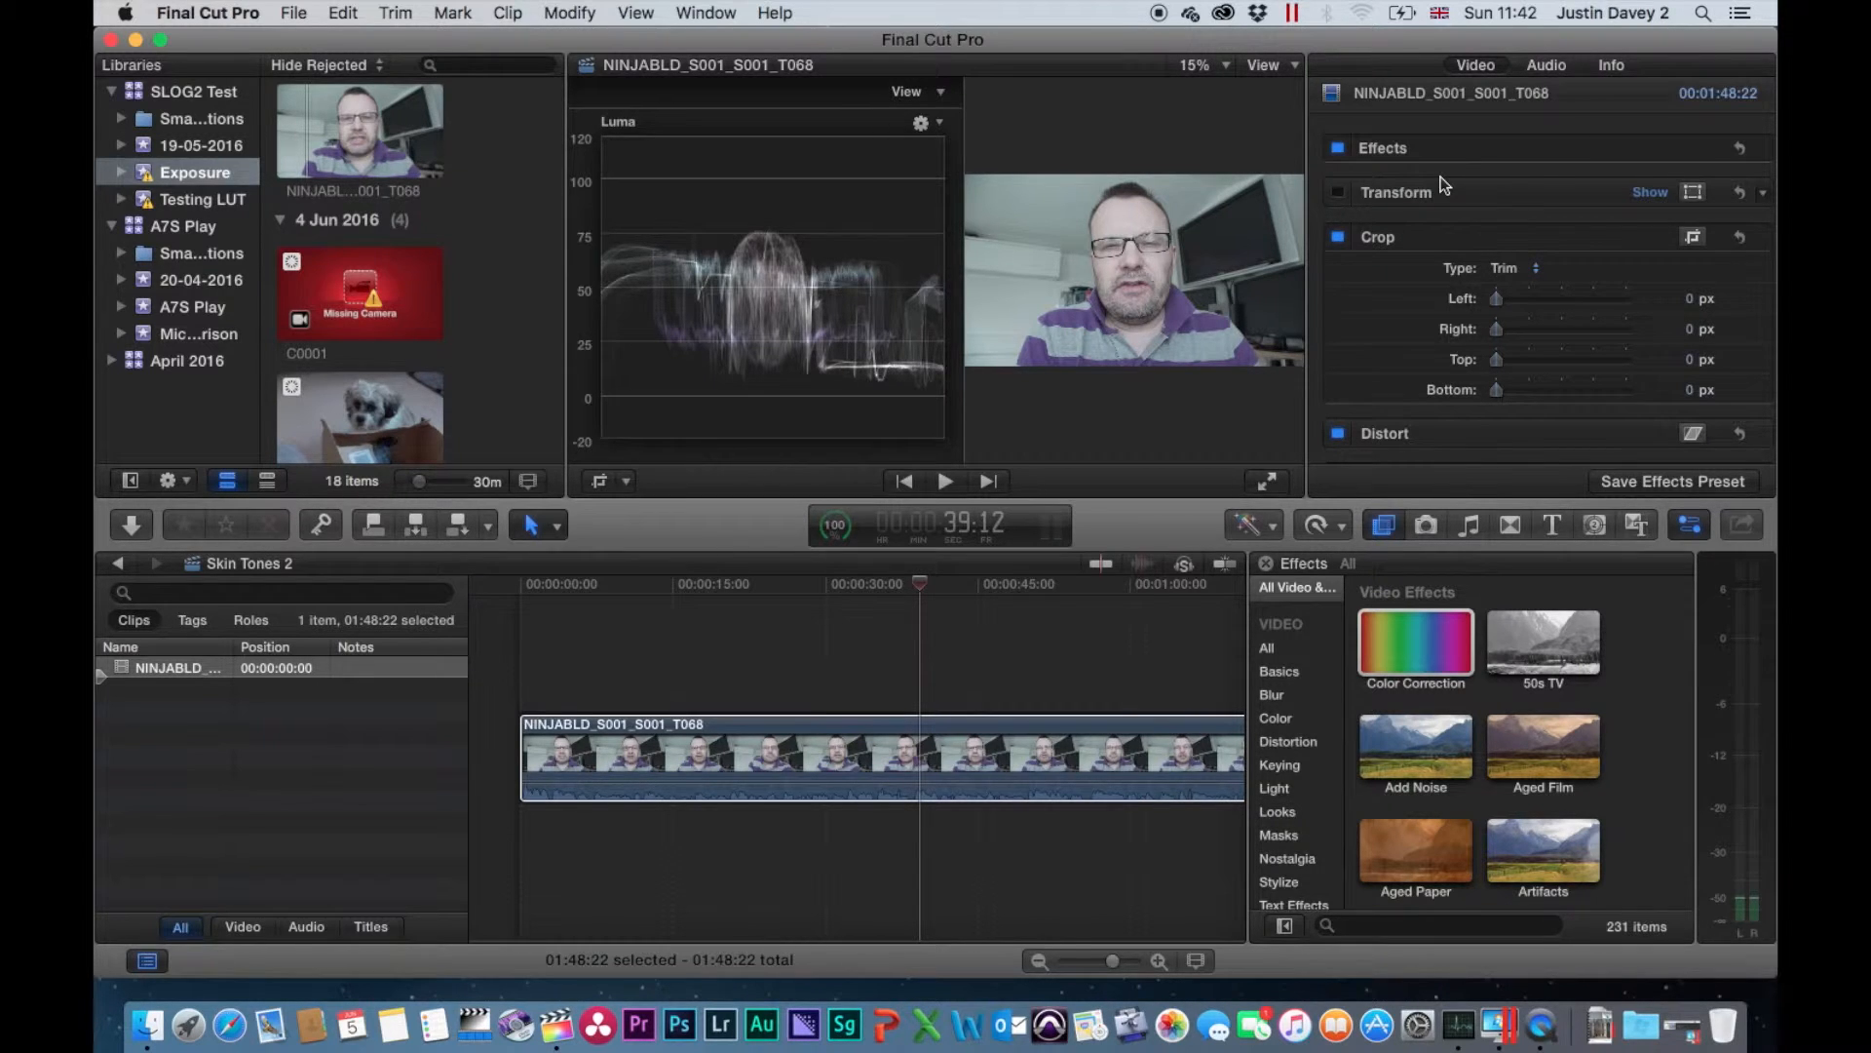
Step: Set the video scope to Waveform to show the clip's luma levels
click(941, 92)
click(928, 148)
click(938, 126)
click(956, 202)
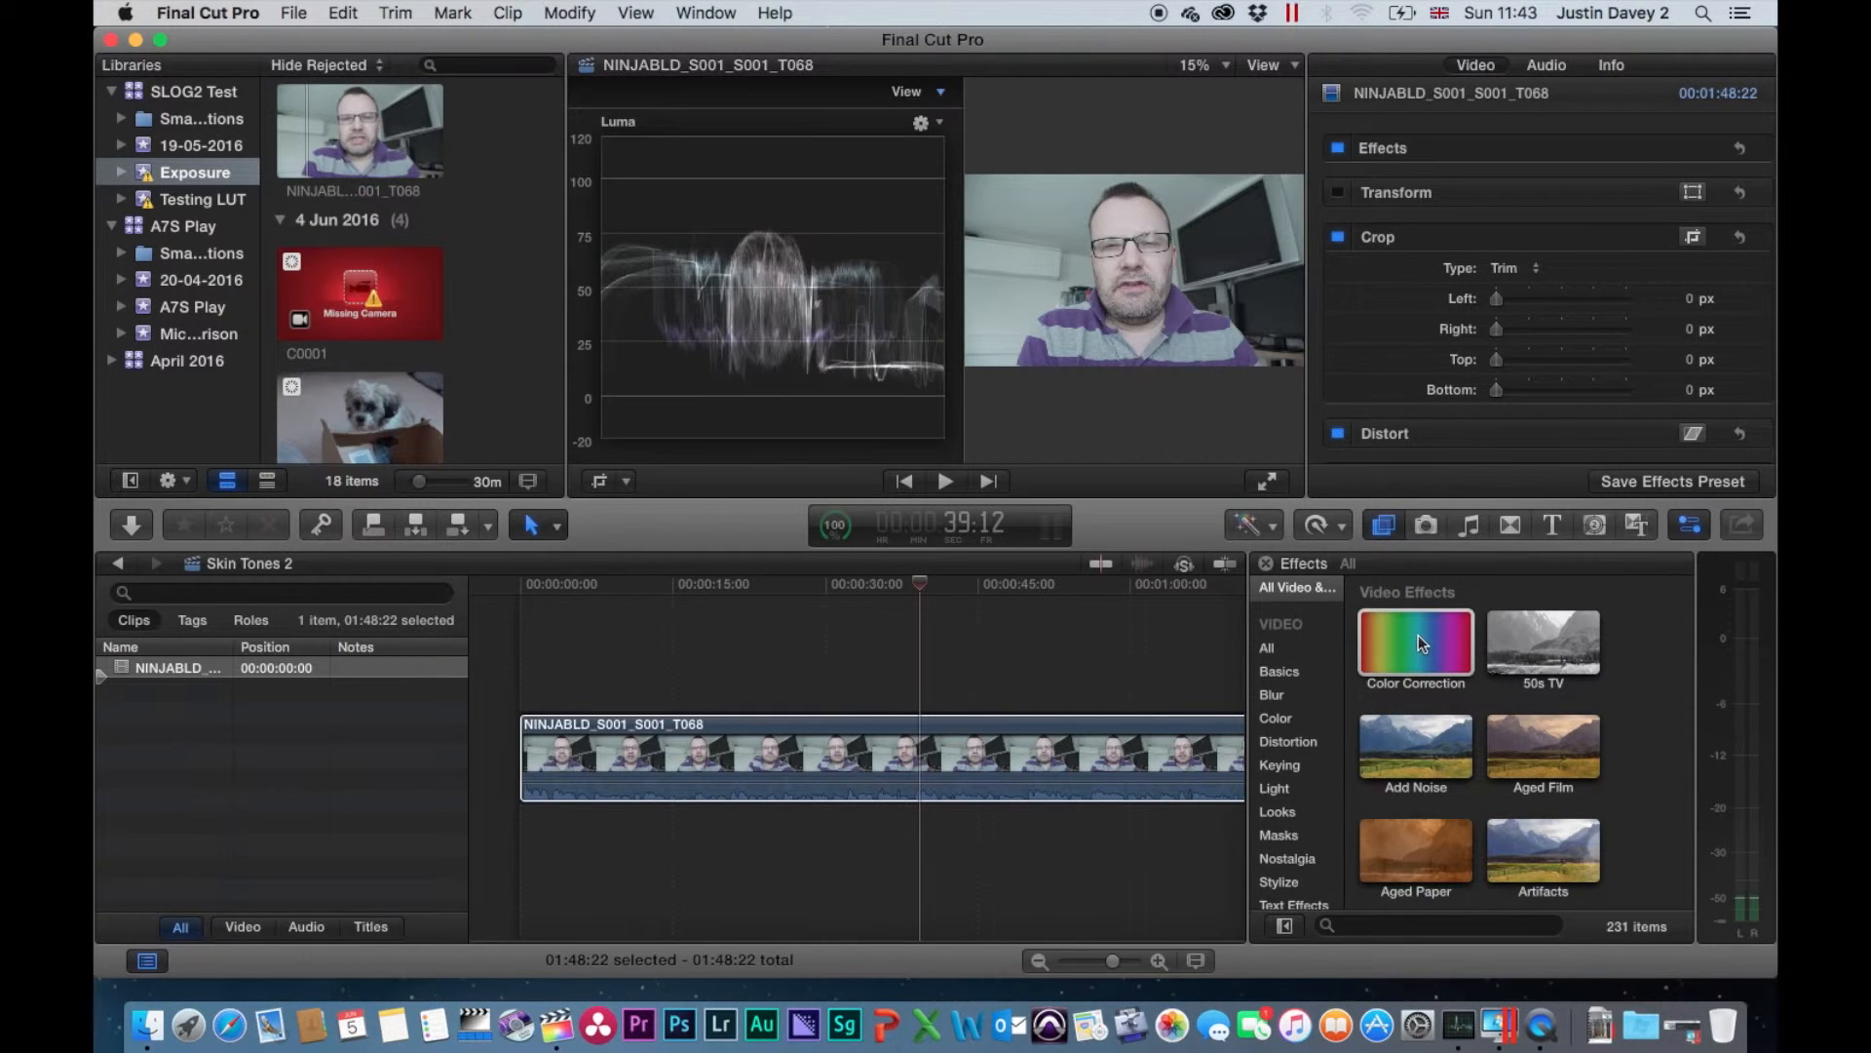
Step: Apply the Color Correction effect to the timeline clip and lower its shadows exposure to -8%
drag(1418, 641, 1052, 765)
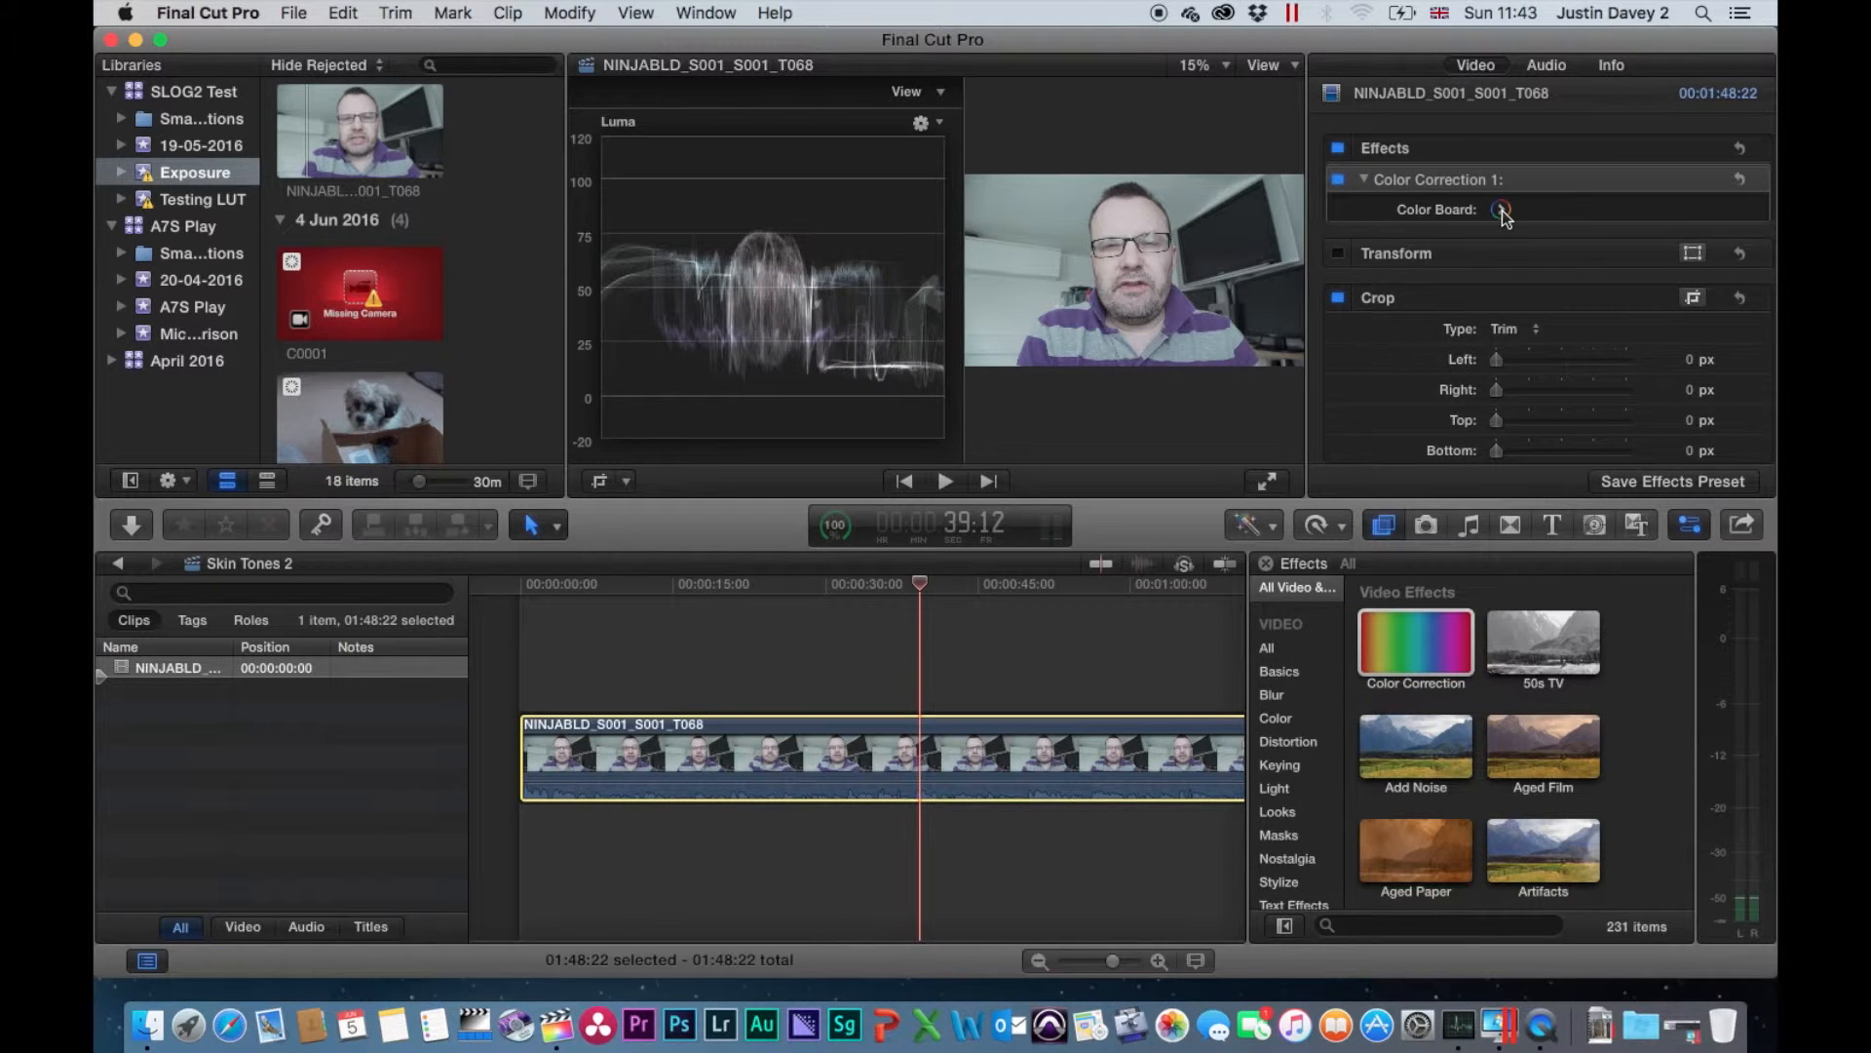
click(1501, 208)
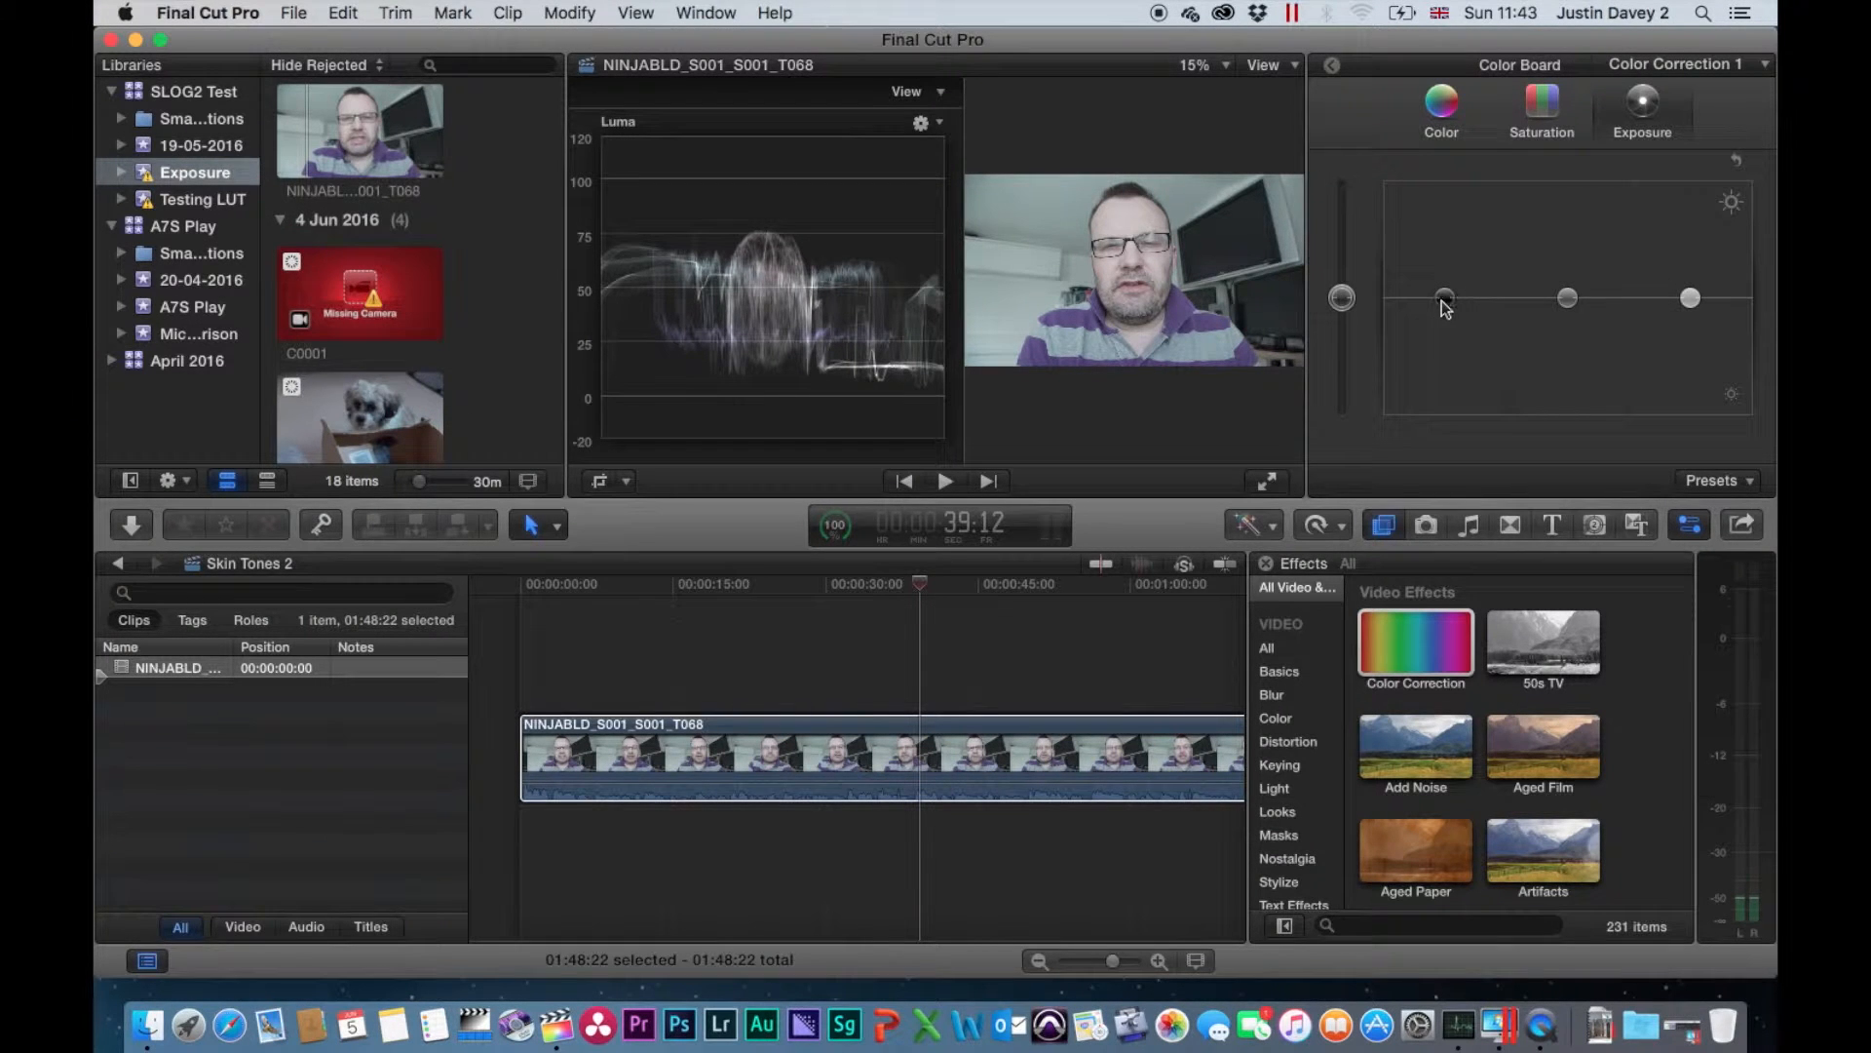
drag(1442, 299, 1443, 315)
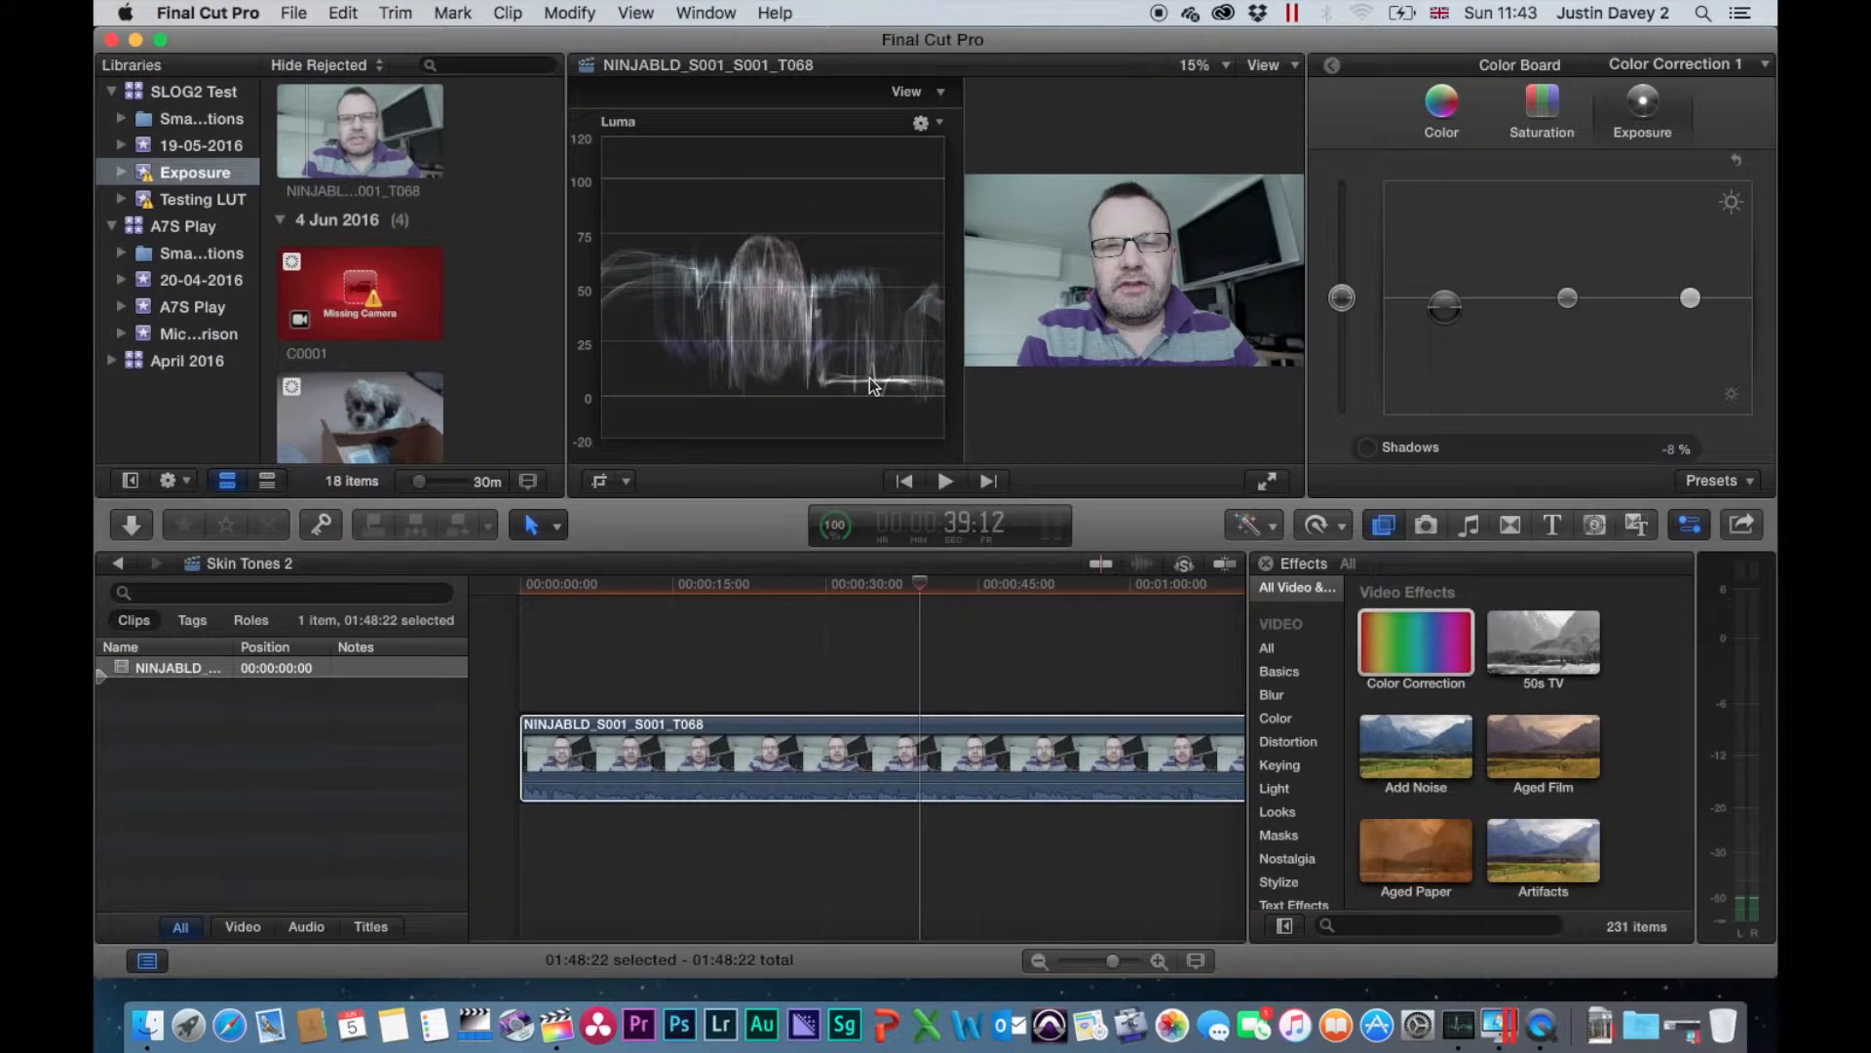
Step: Switch the video scope to Histogram and set the shadows exposure to -4%
click(942, 123)
click(947, 162)
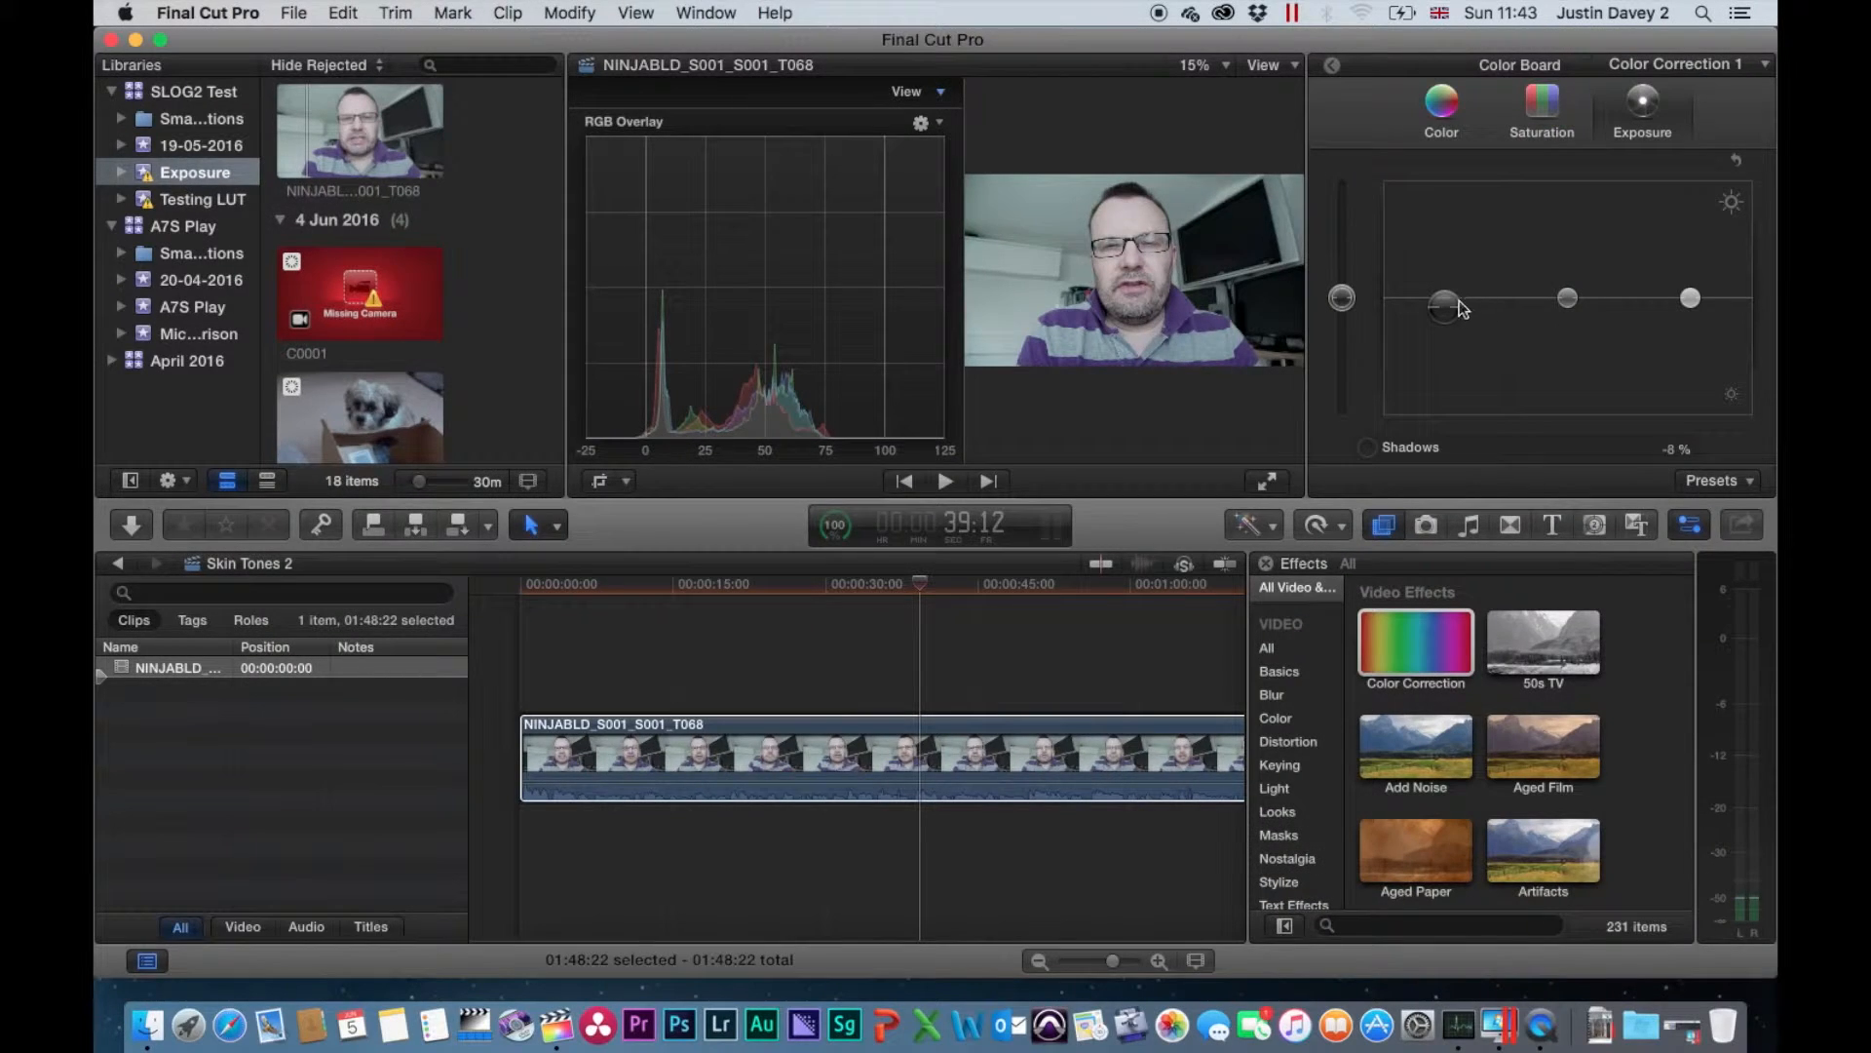
click(1447, 306)
drag(1454, 312, 1455, 310)
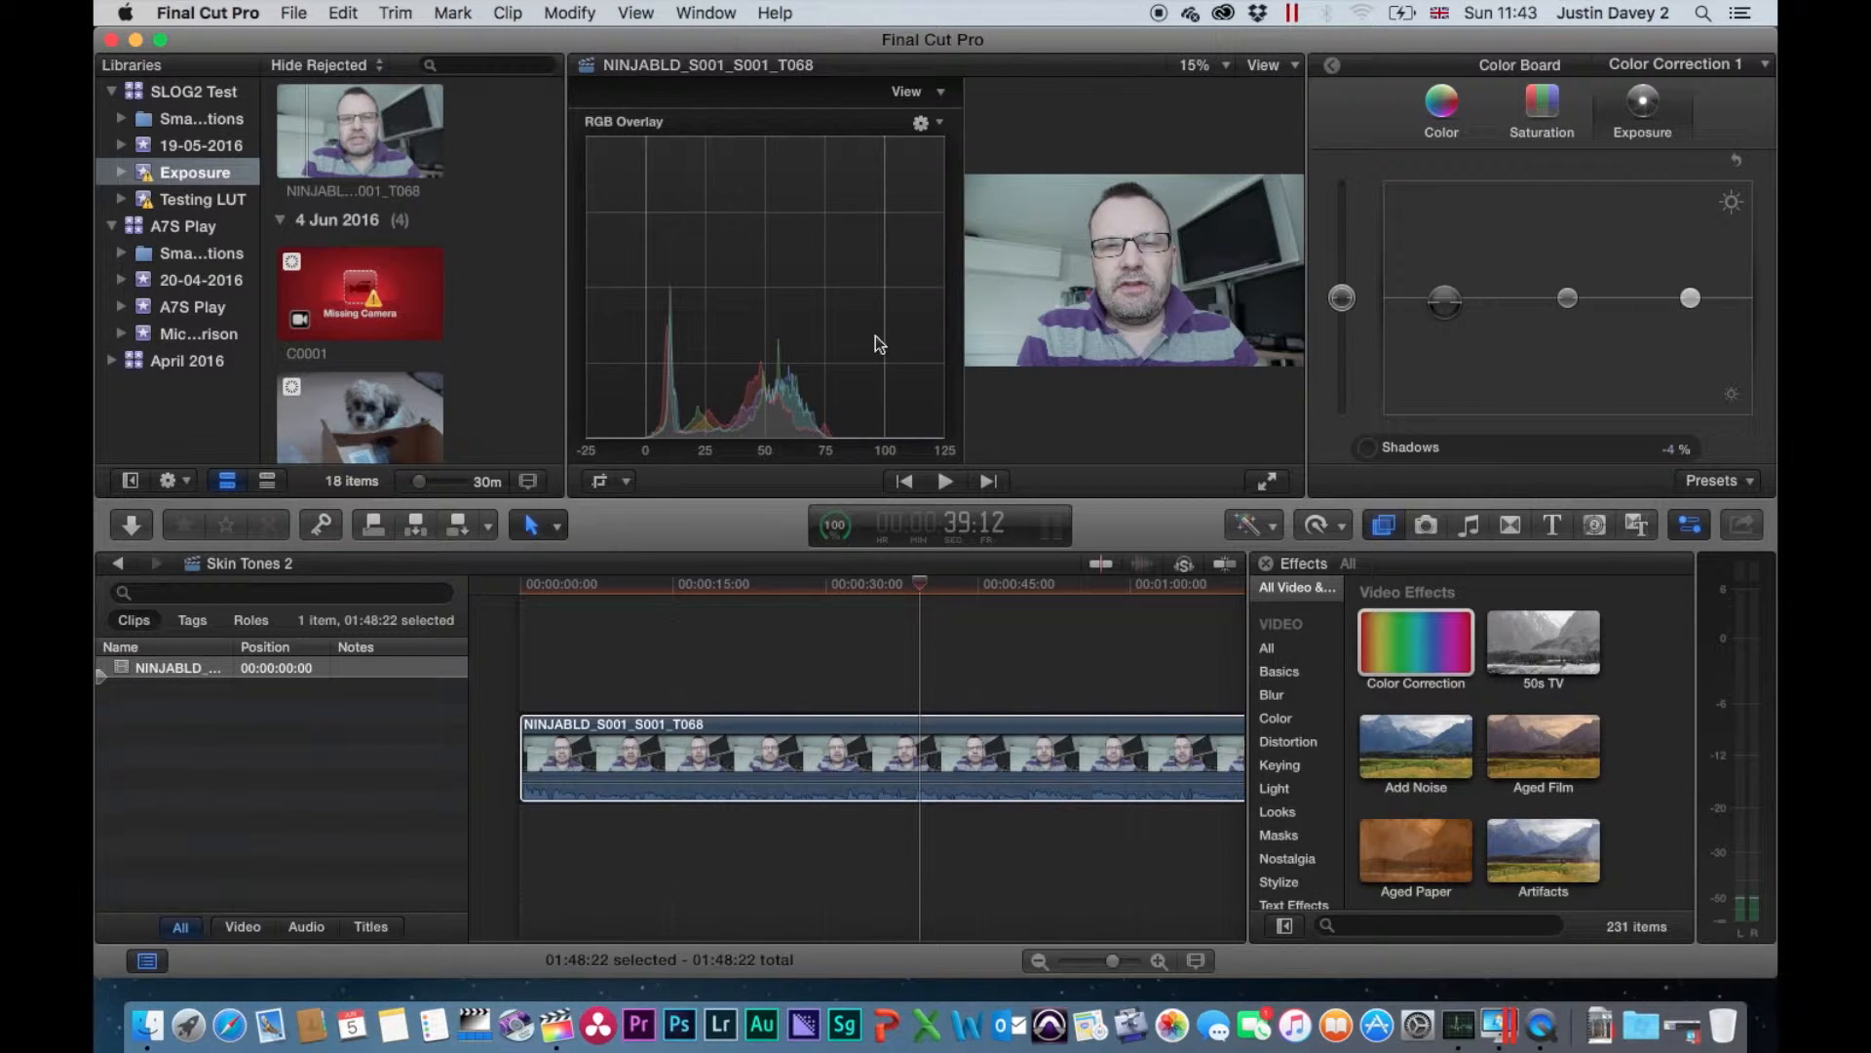
Step: Examine the clip in the Waveform and Vectorscope displays, ending on the Waveform
click(938, 123)
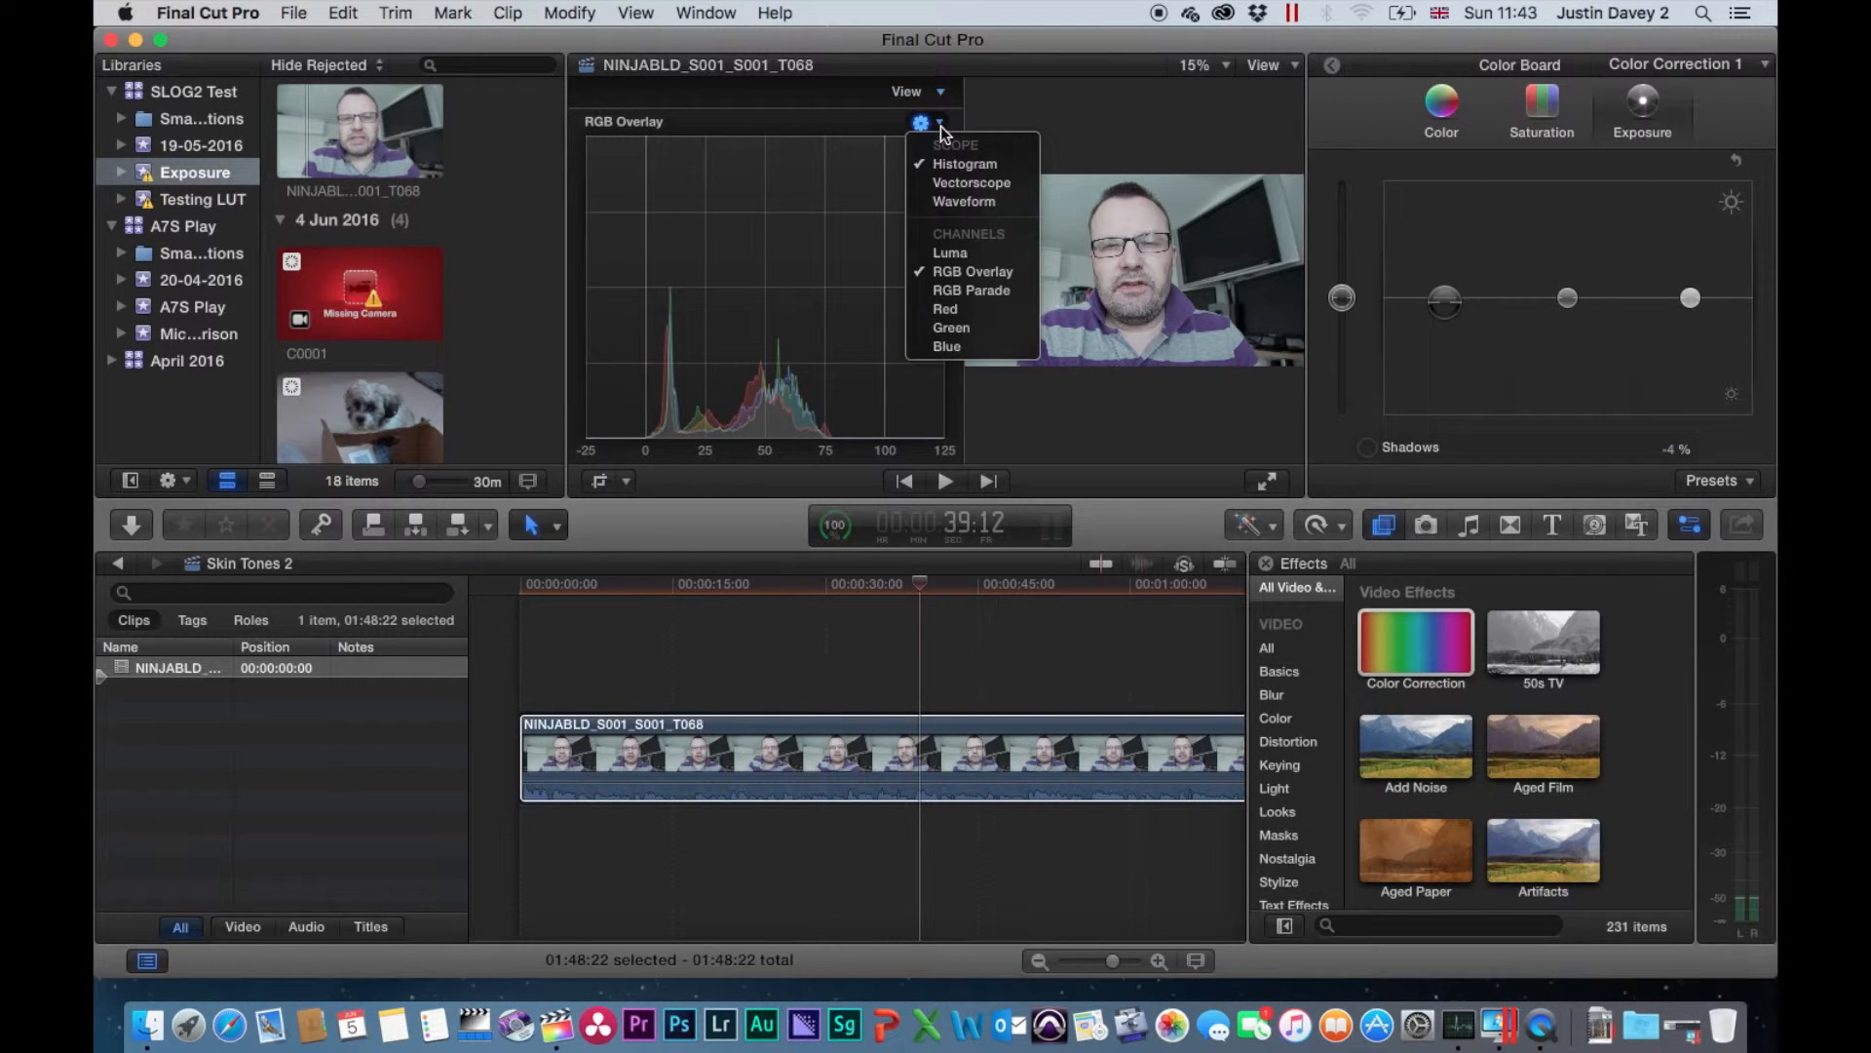
click(953, 202)
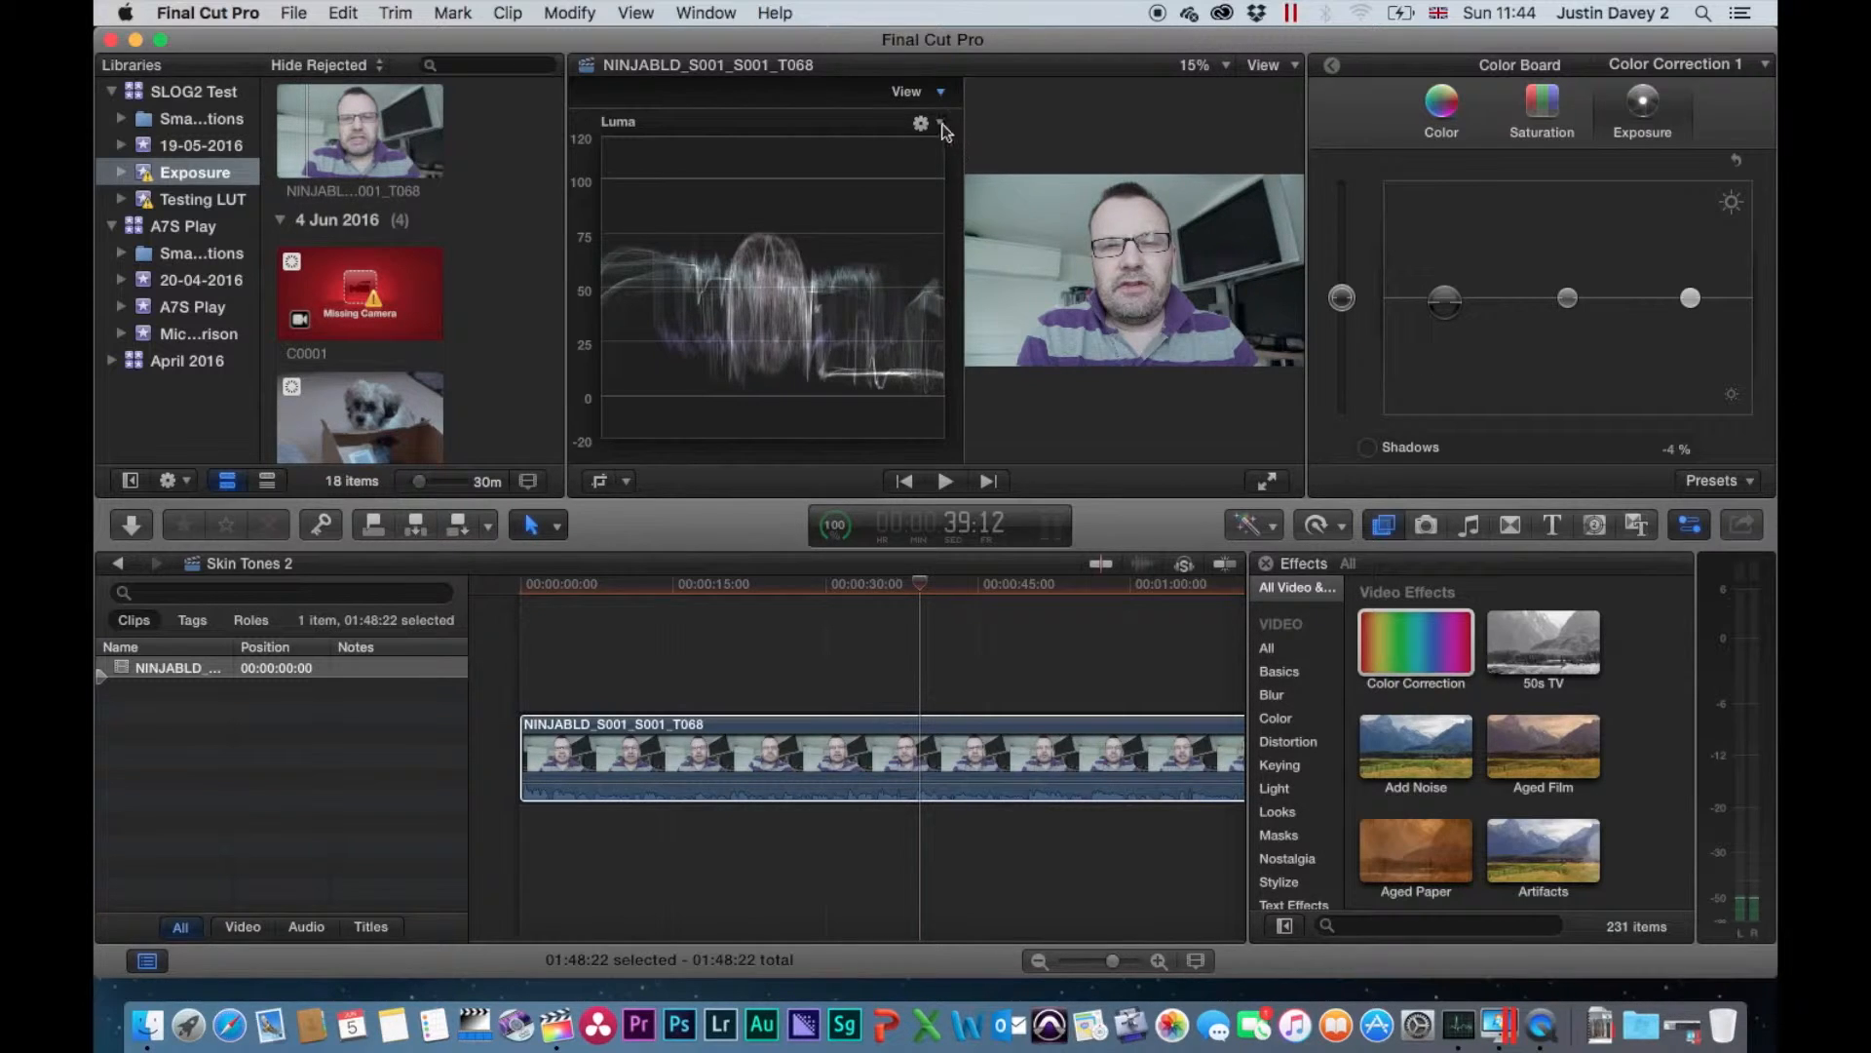
click(933, 123)
click(951, 183)
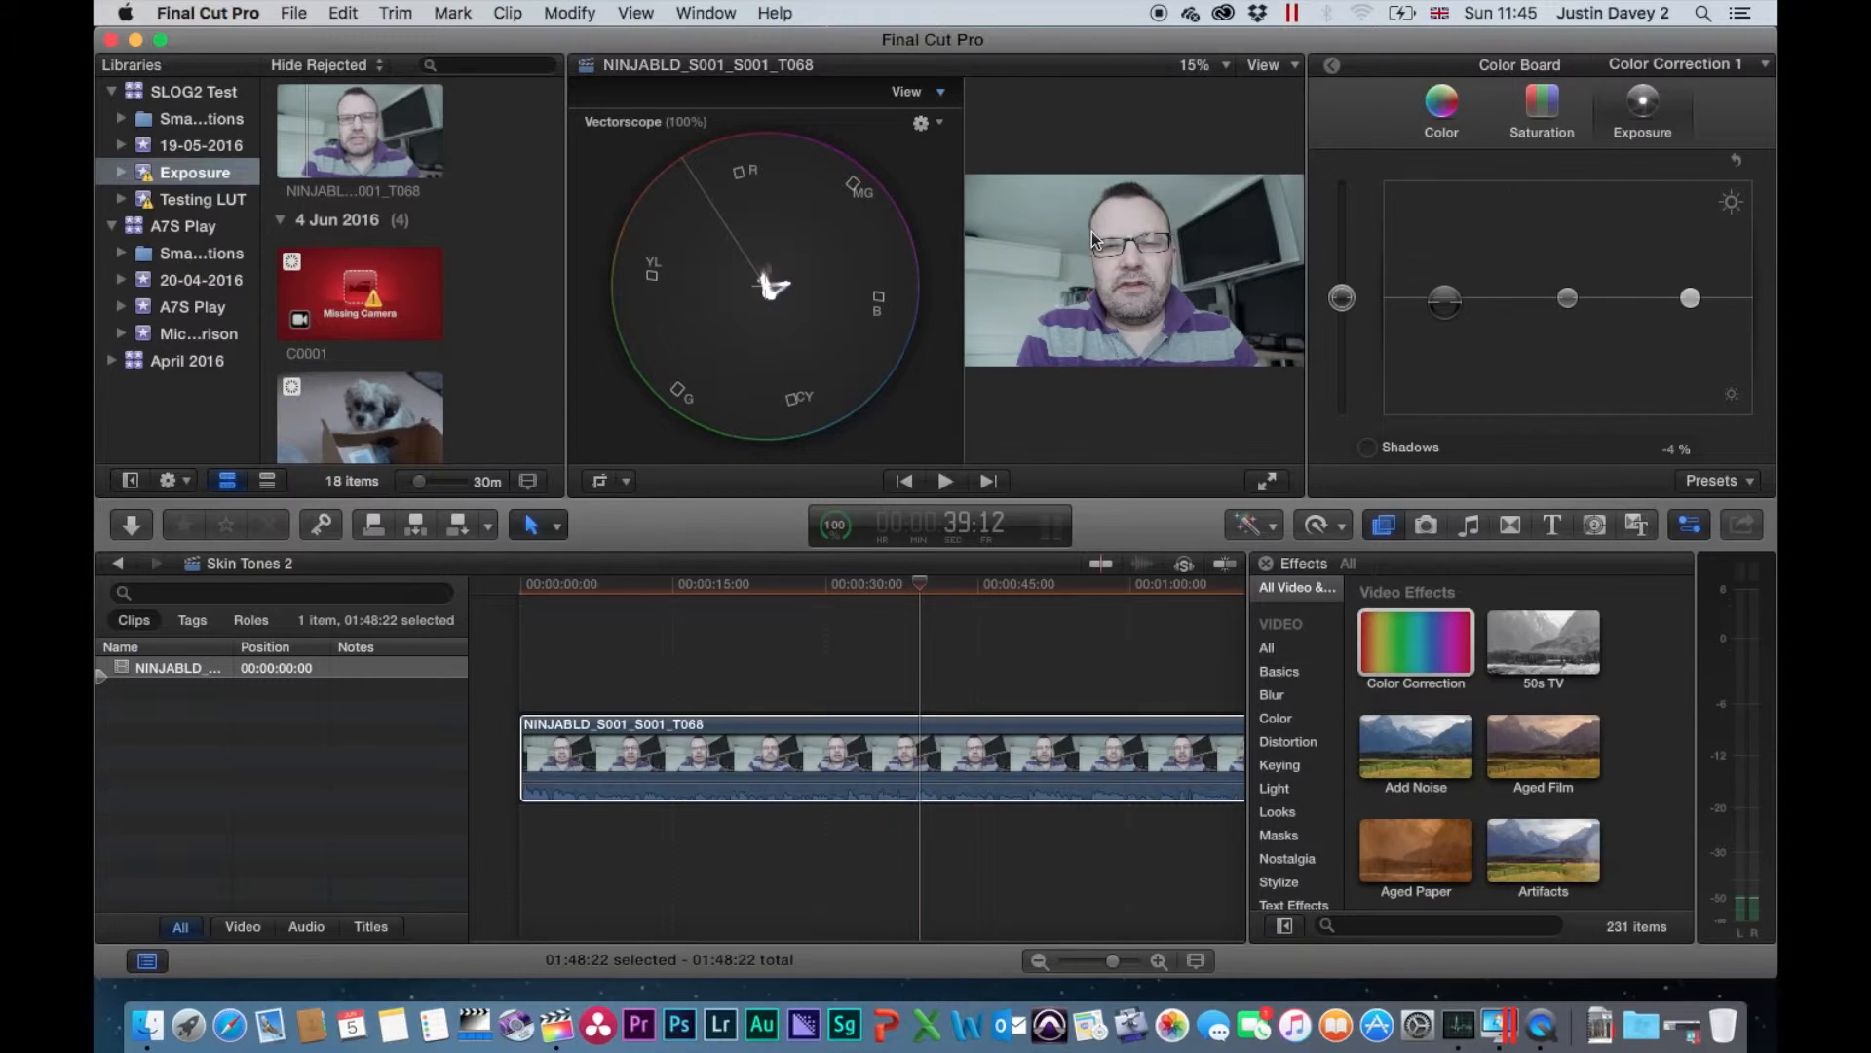
click(939, 125)
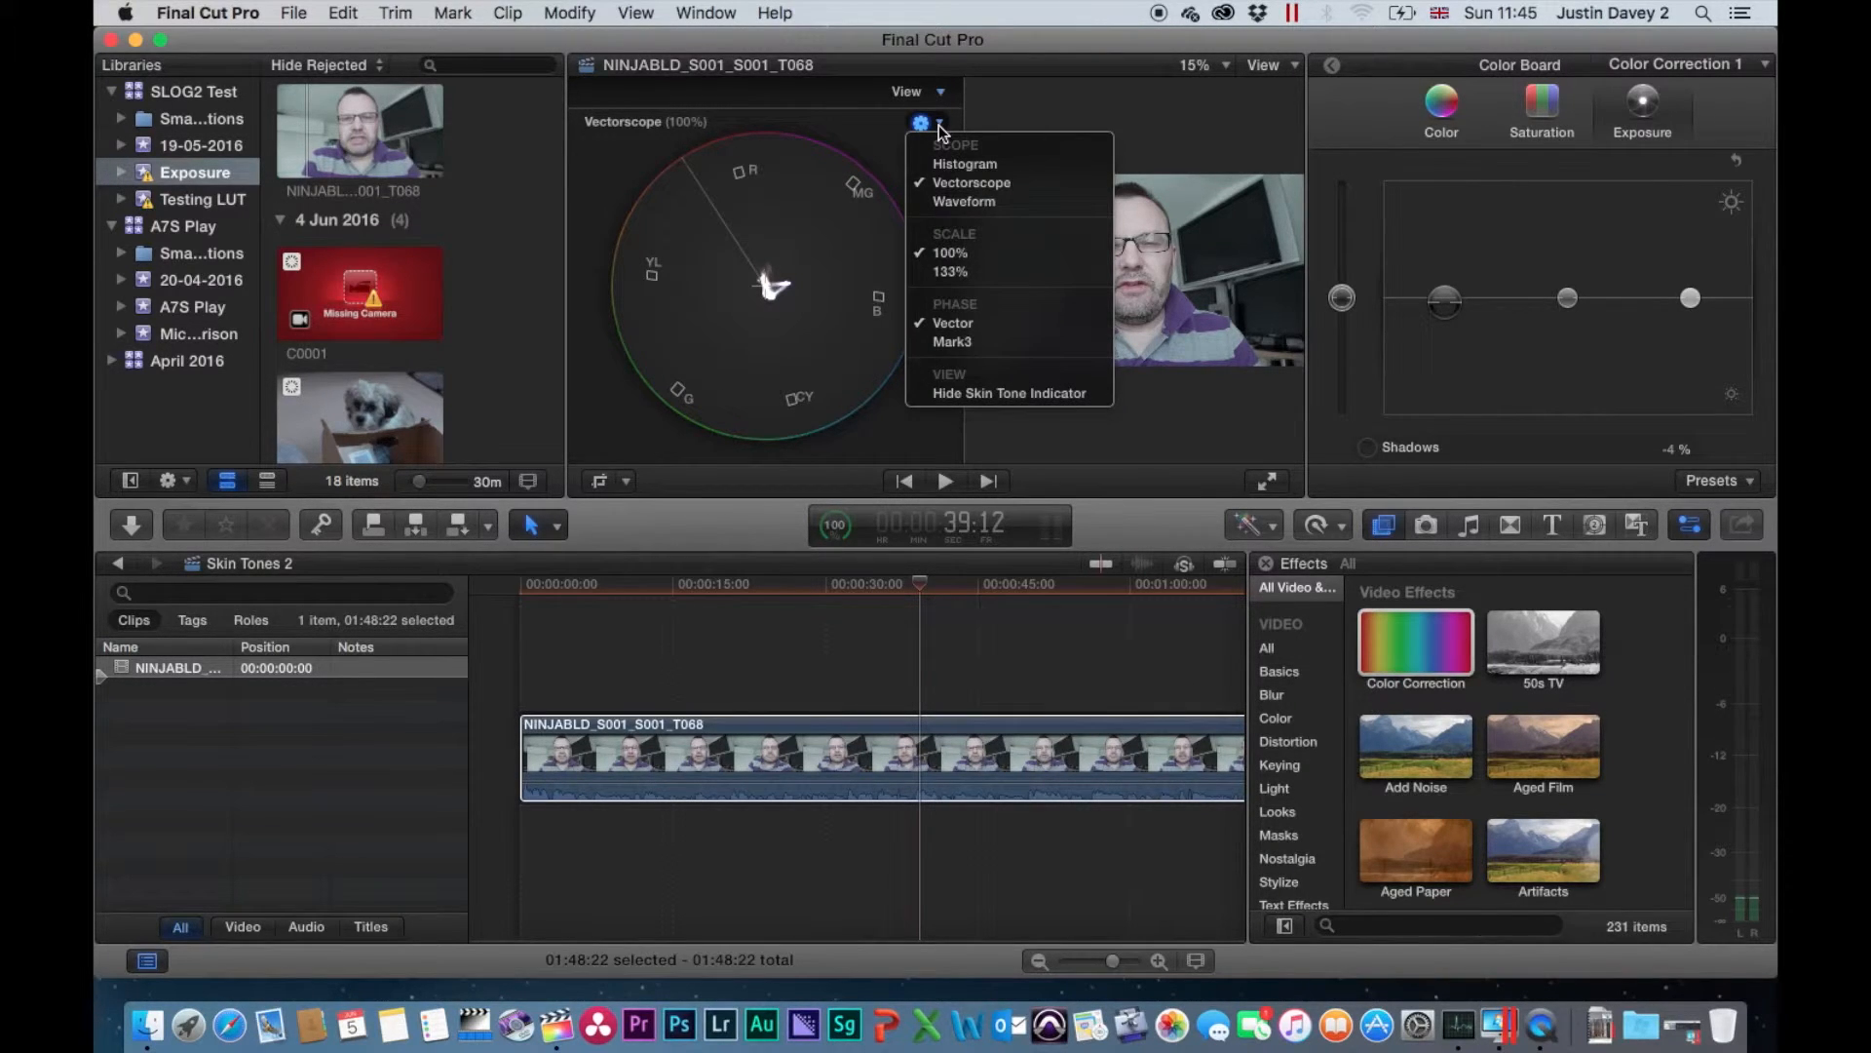
click(951, 203)
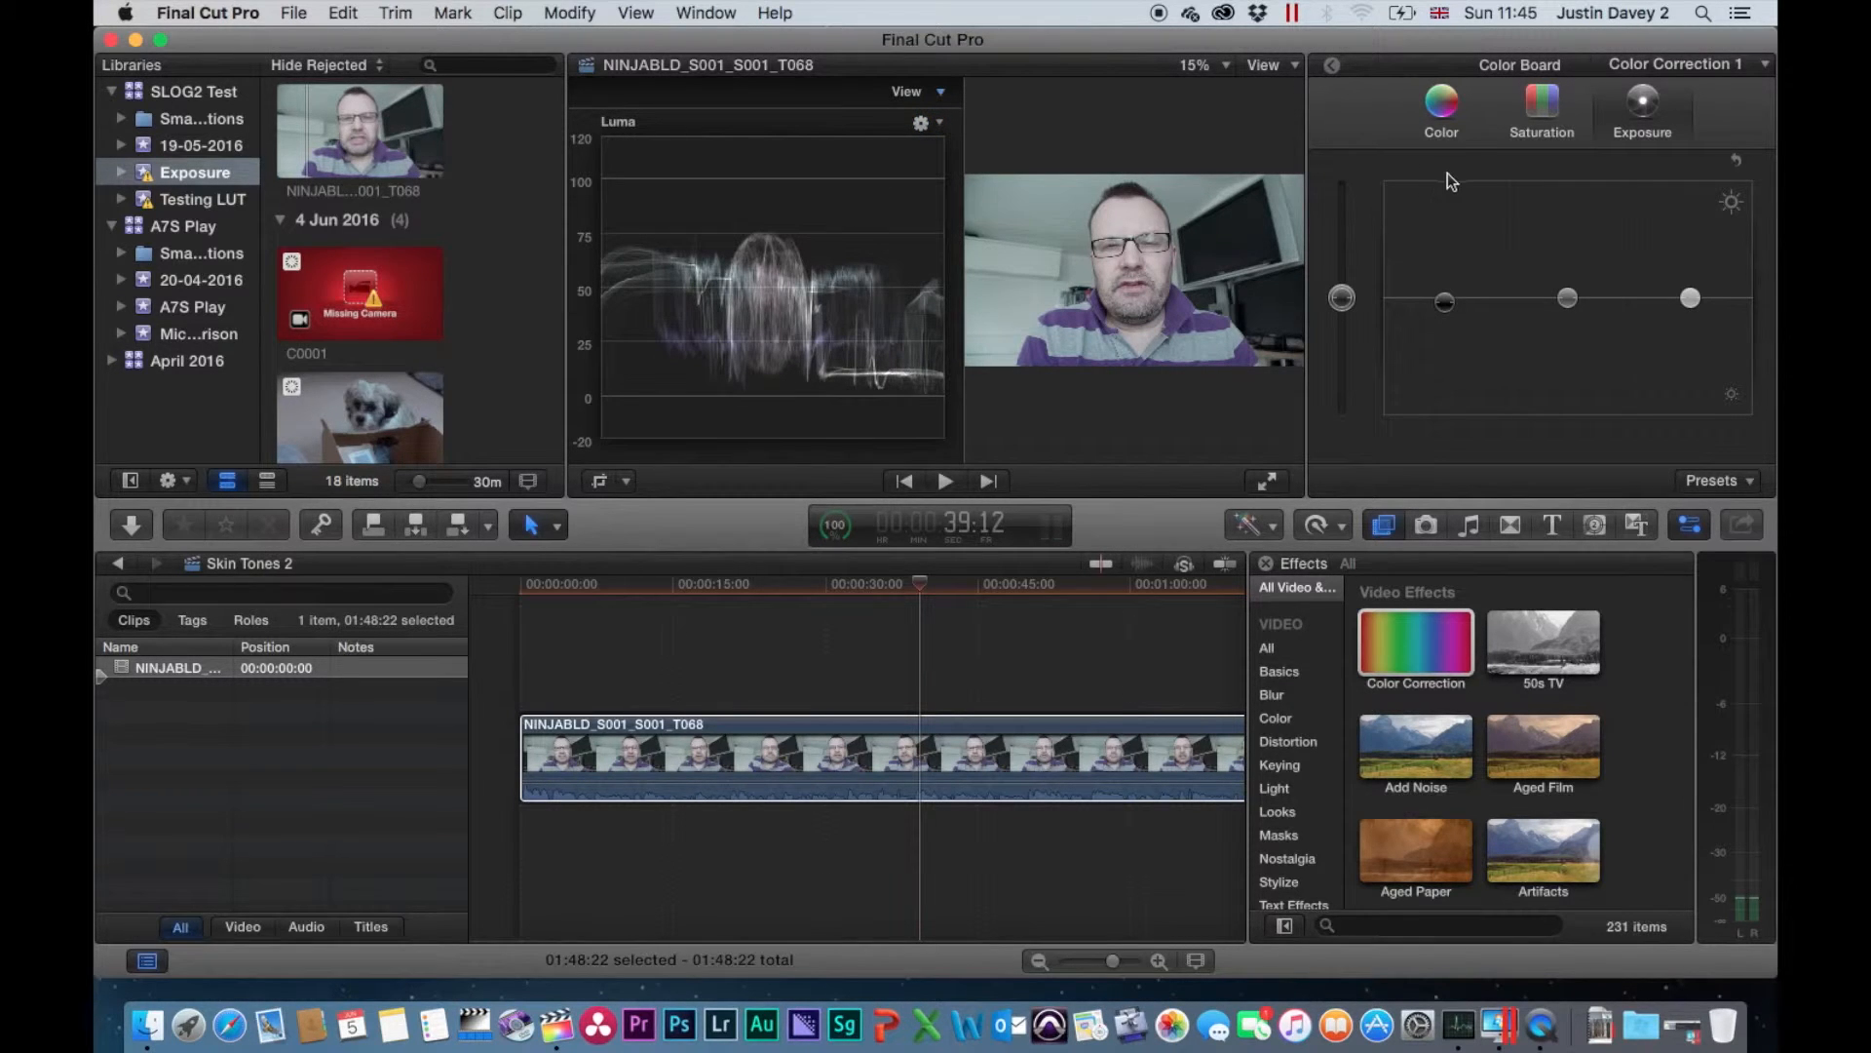
Step: Trim the clip to a small forehead patch with crop values Left 810, Right 879, Top 164 and Bottom 753 px
click(1332, 64)
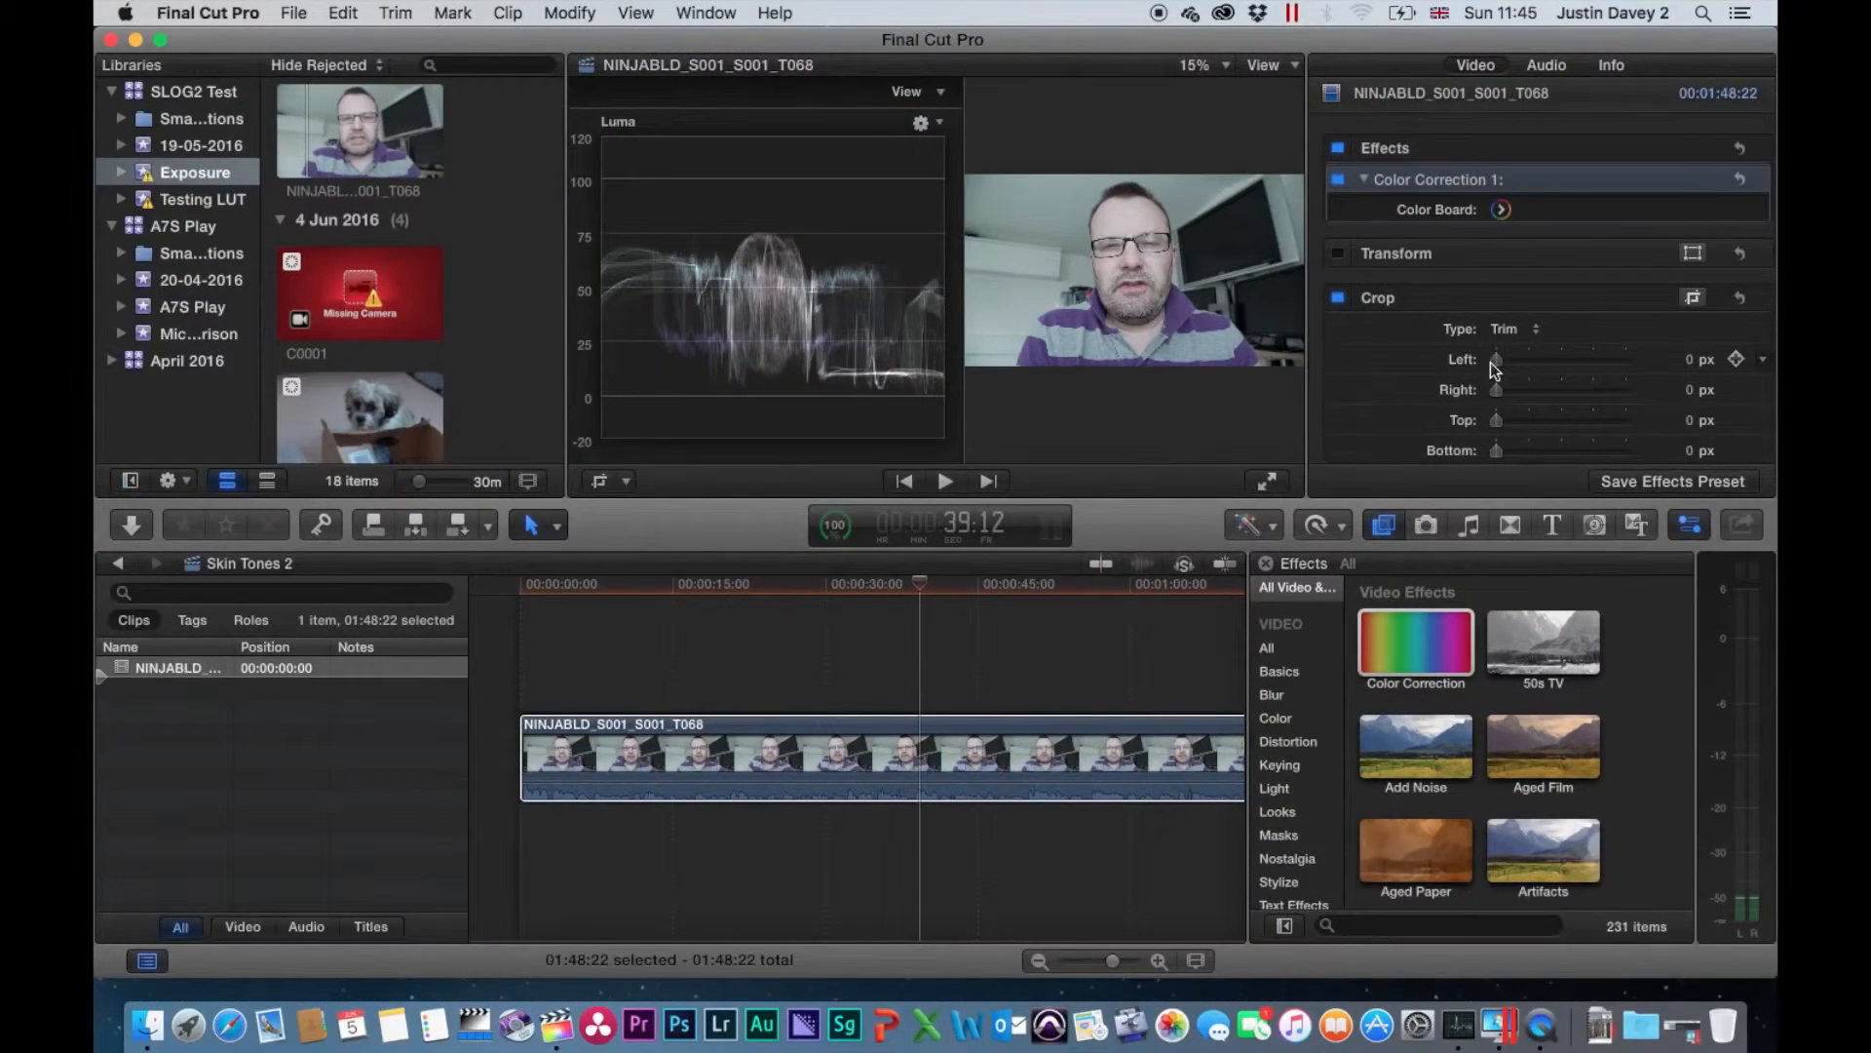
drag(1492, 361, 1602, 389)
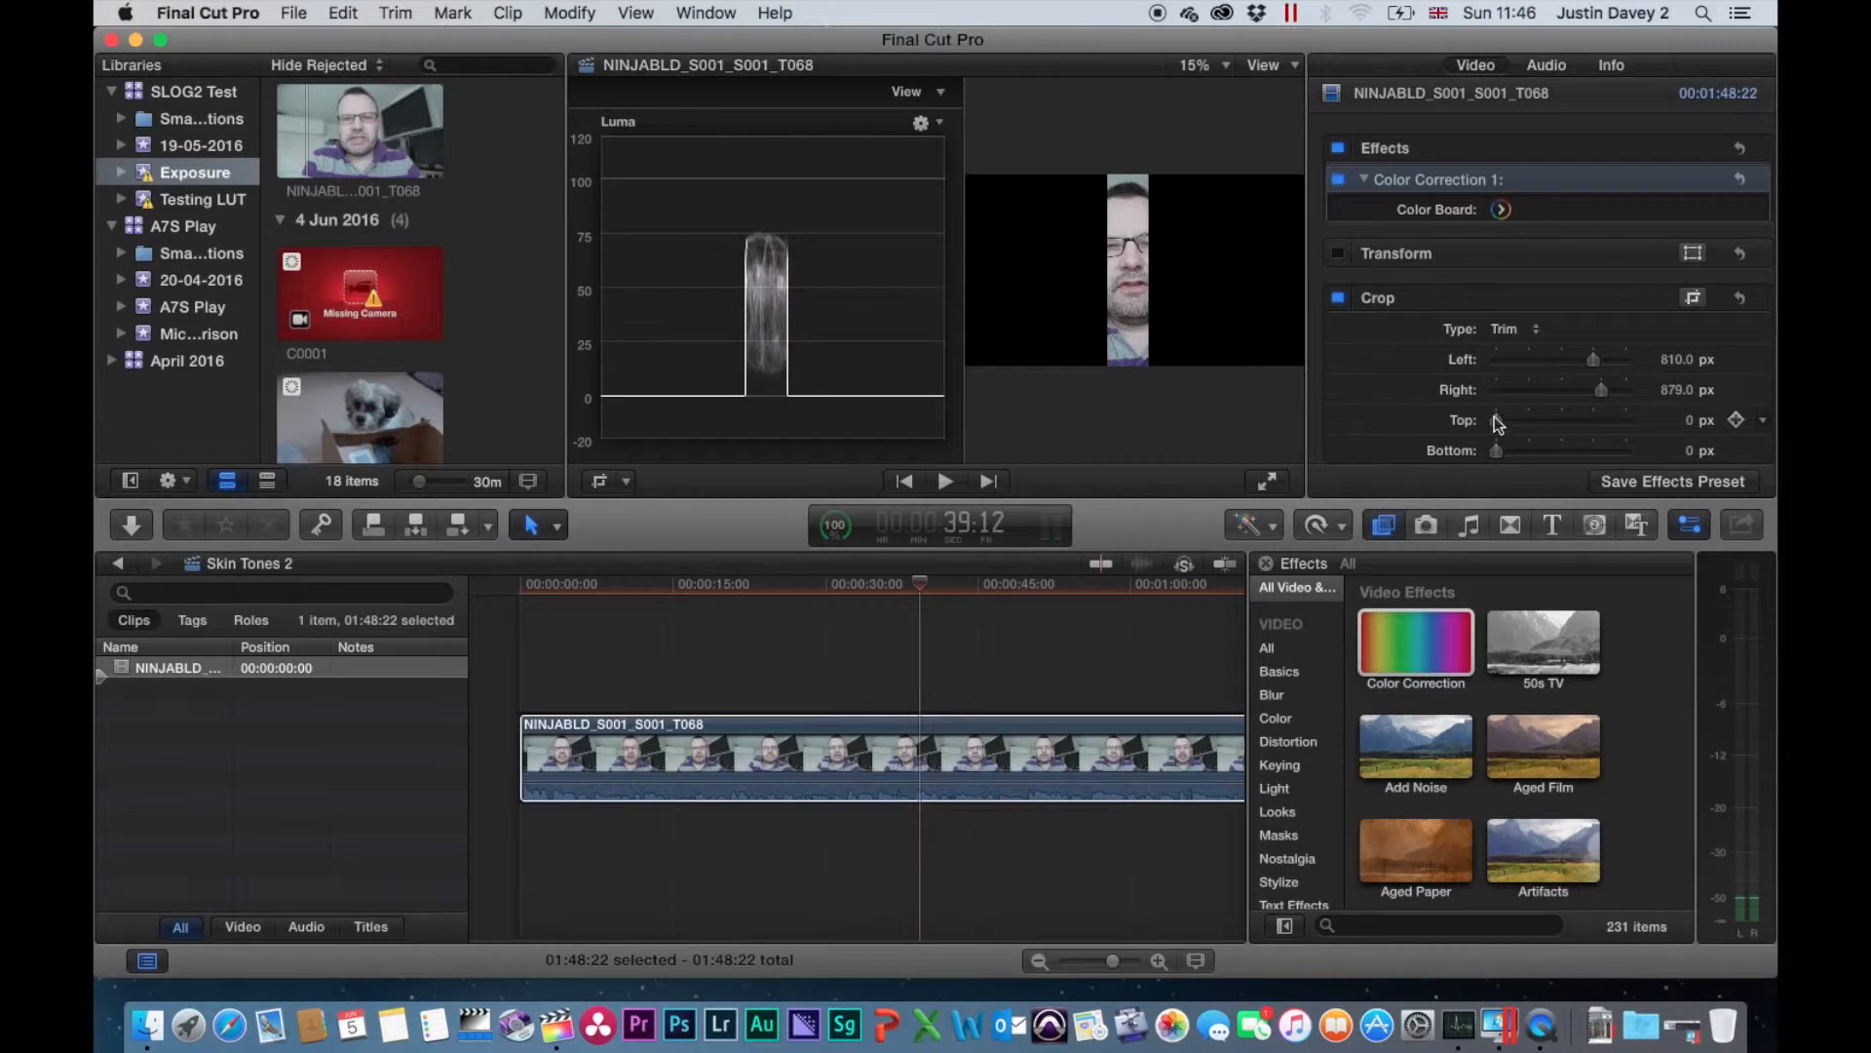
drag(1497, 418, 1584, 448)
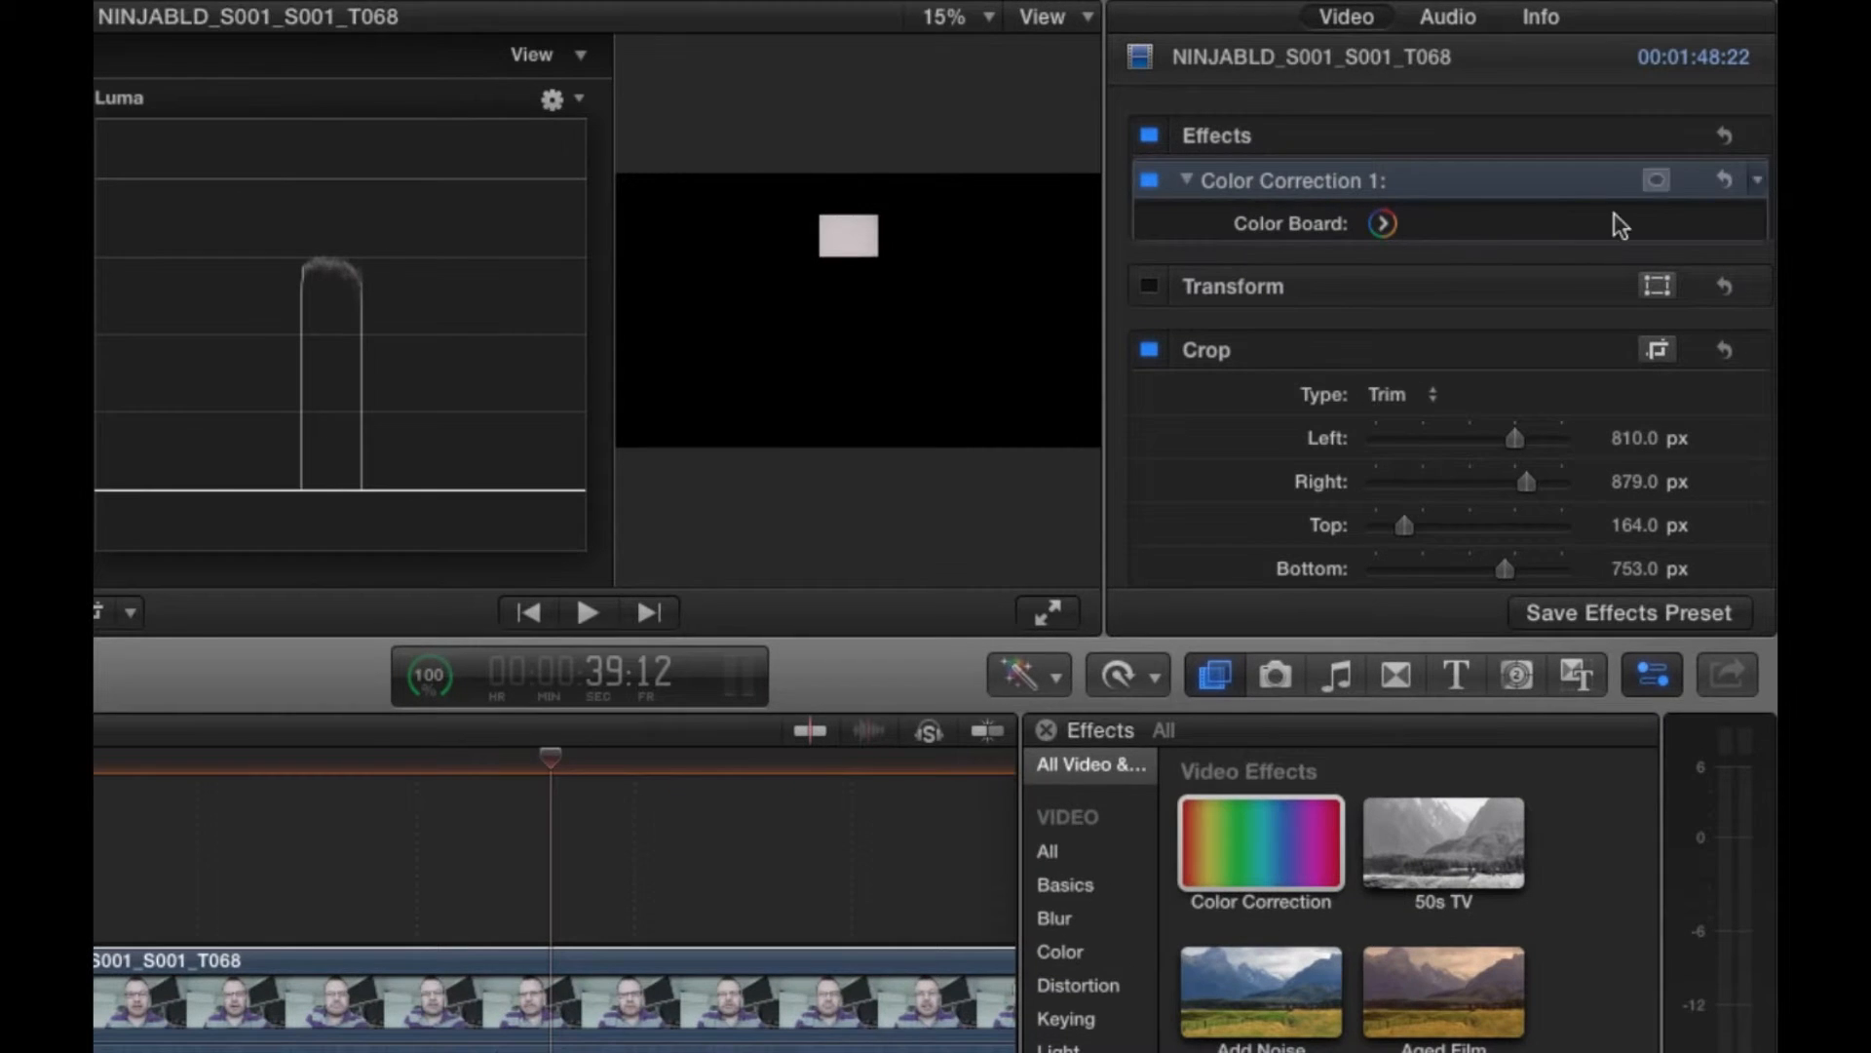
Step: Lower the highlights exposure in Color Correction 1 to -10% while the forehead patch is isolated
click(1382, 223)
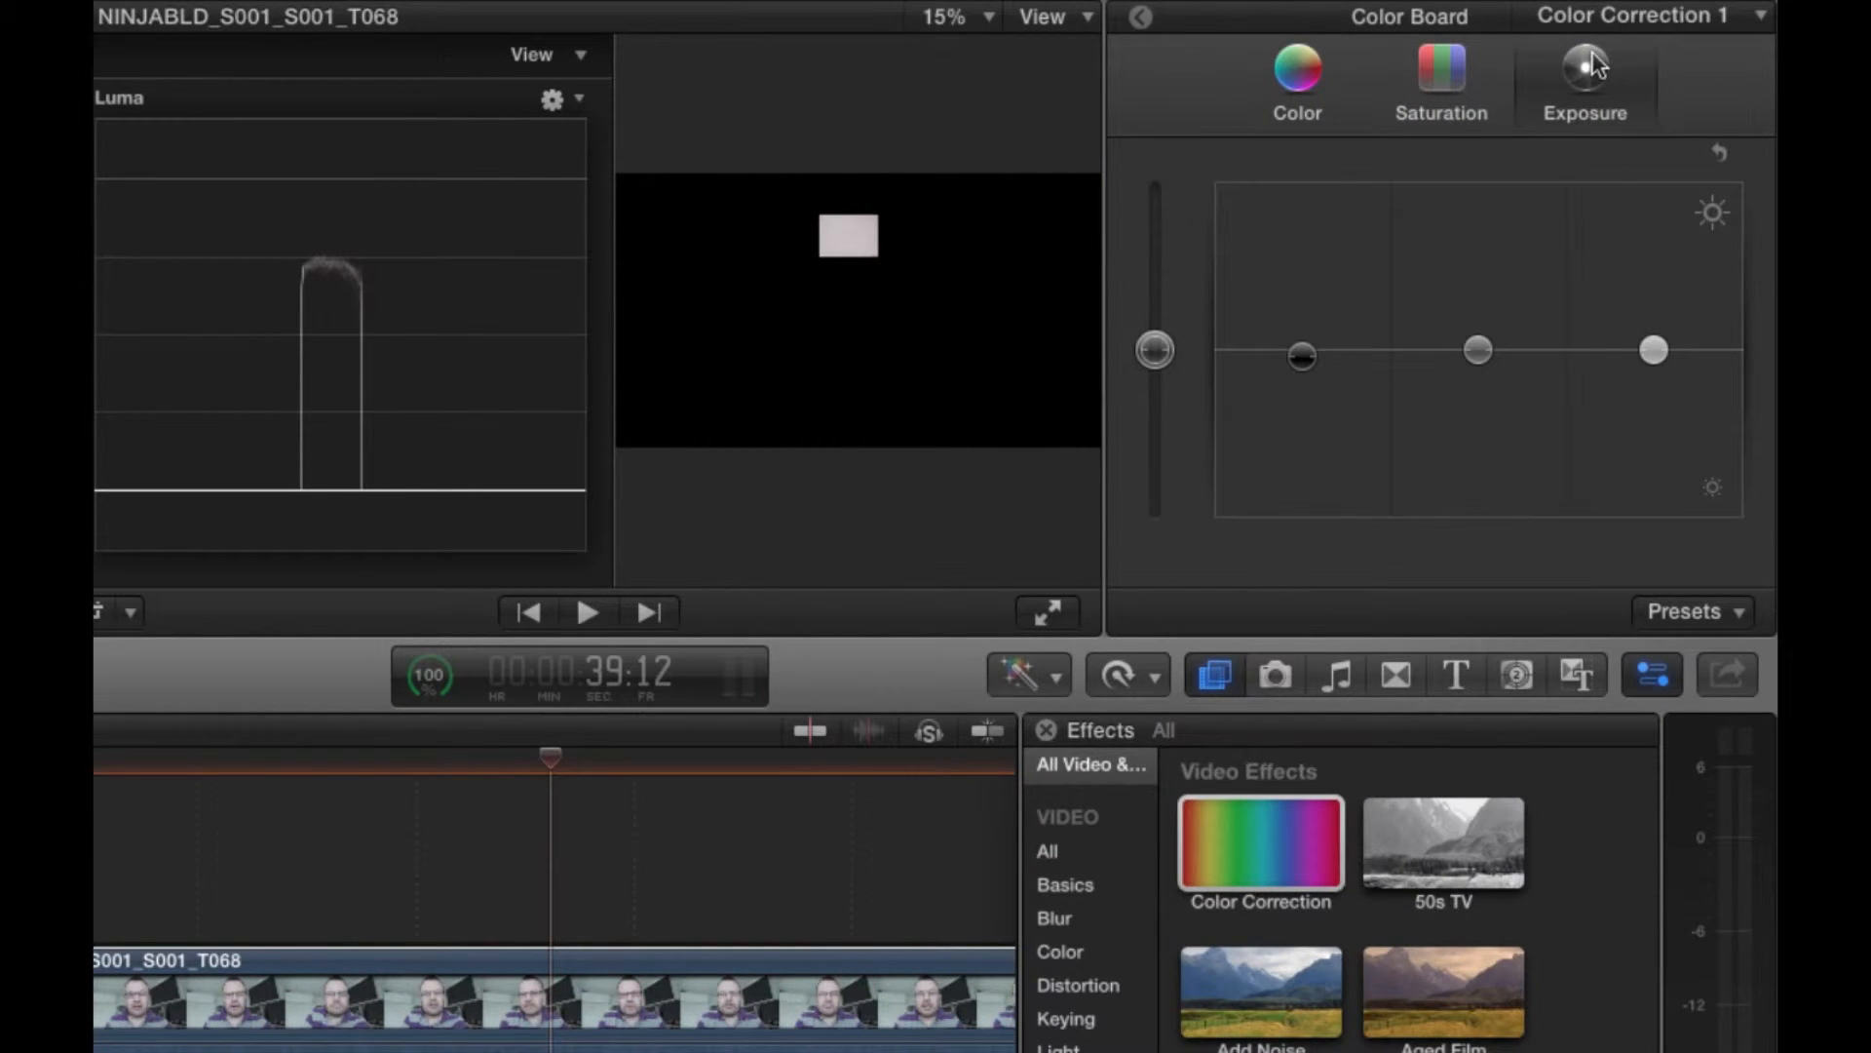
click(1654, 351)
drag(1657, 351, 1660, 370)
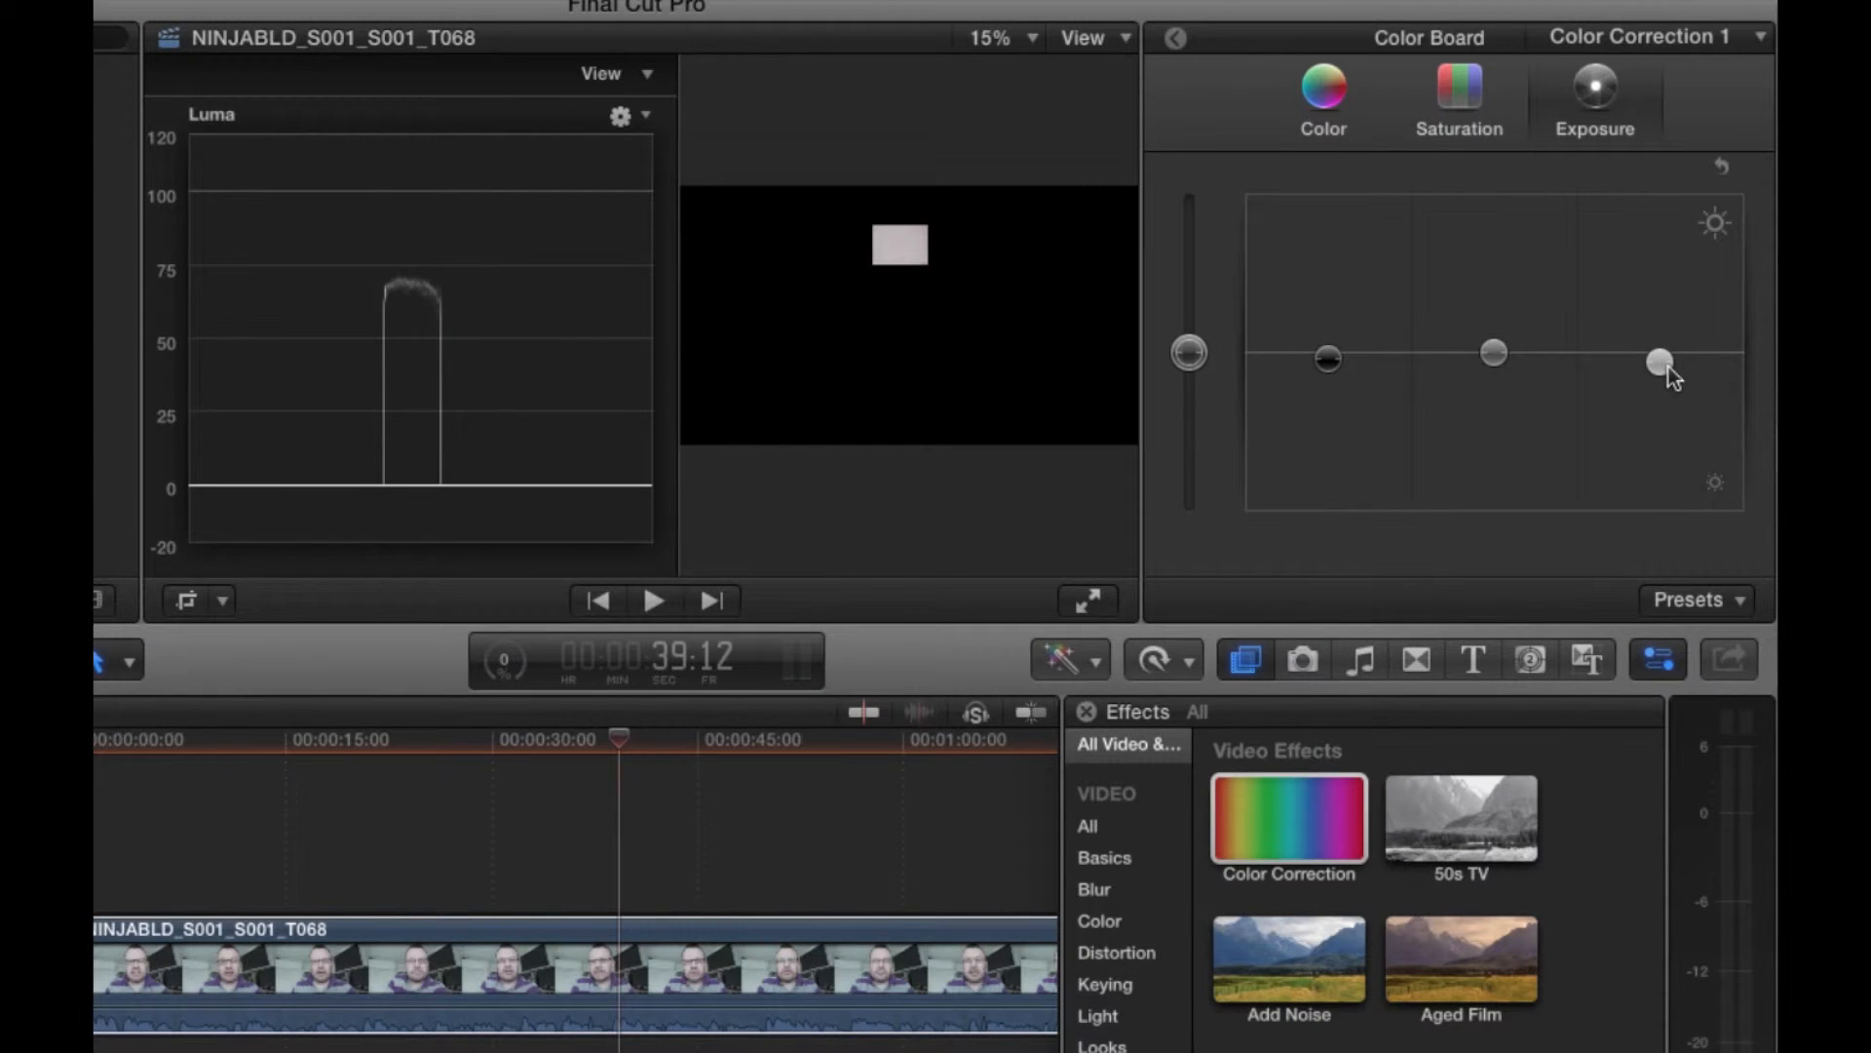
mouse_move(1665, 392)
mouse_down()
mouse_move(1668, 443)
mouse_move(1682, 349)
mouse_move(1680, 379)
mouse_up()
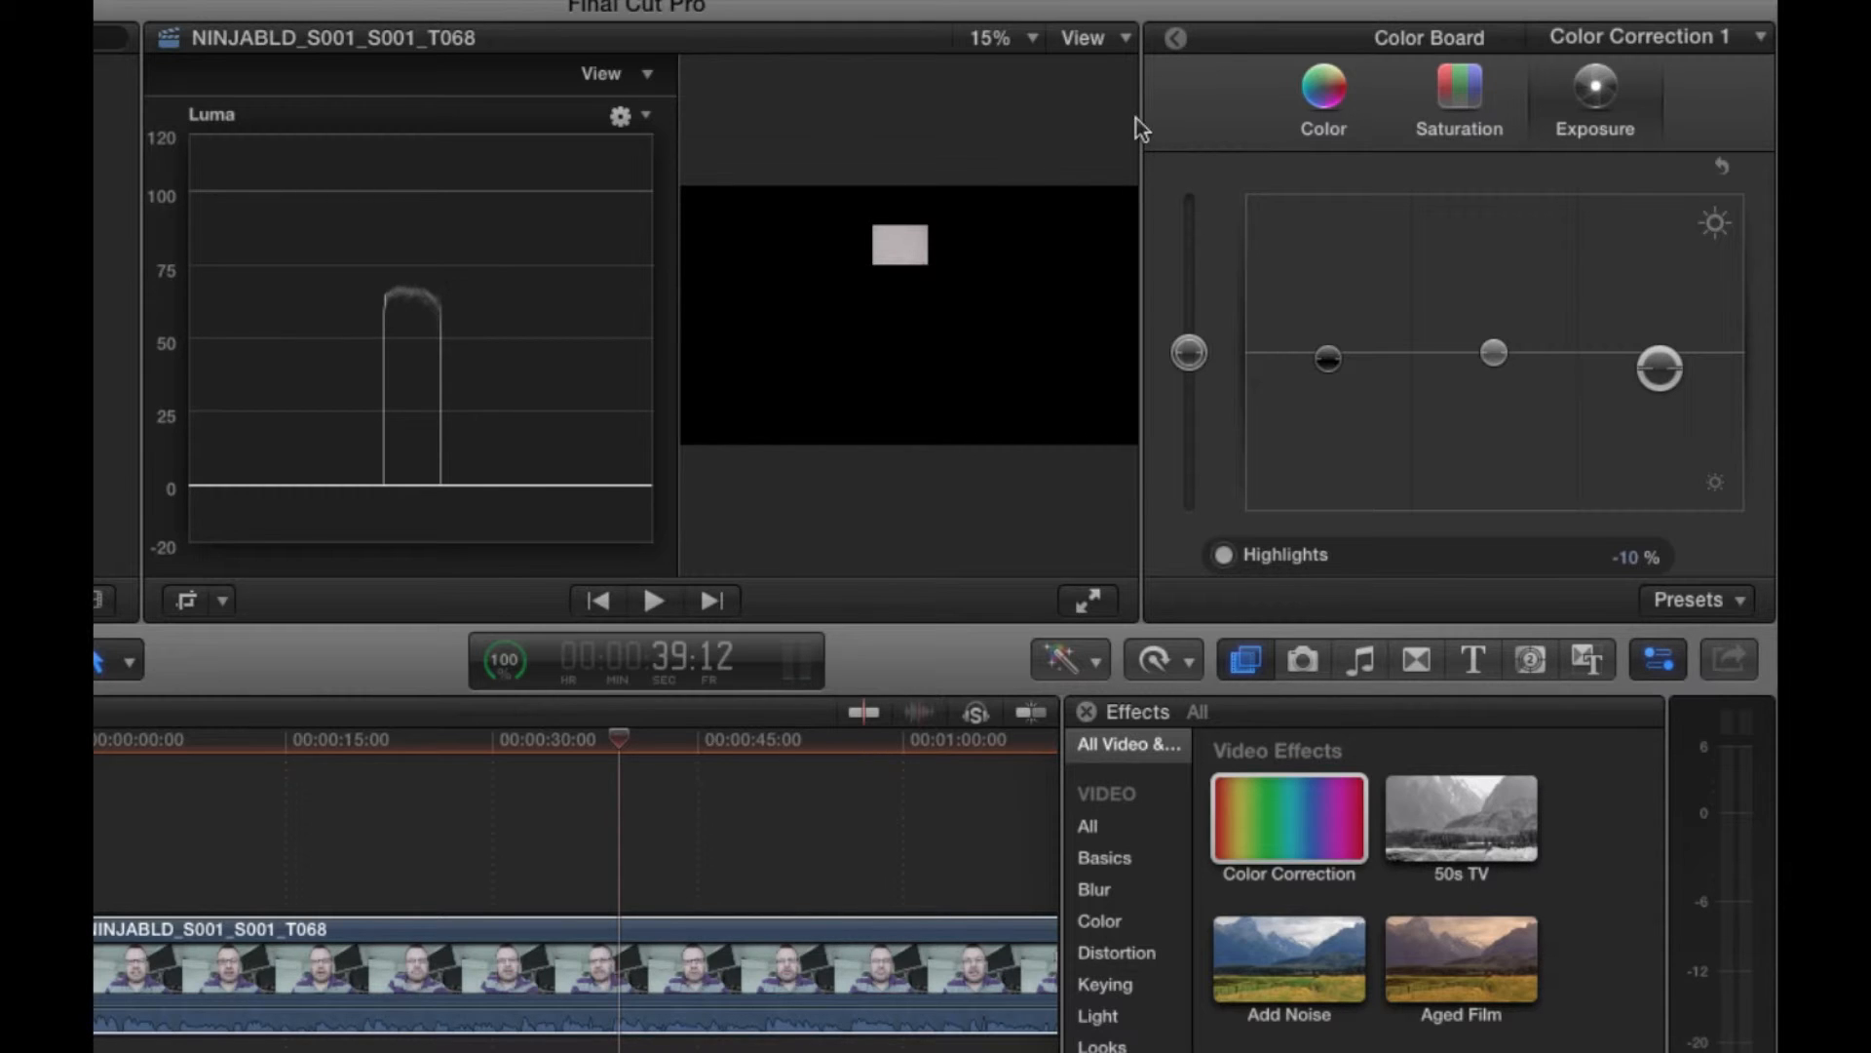
Step: Switch the video scope to Vectorscope to show the forehead patch against the skin tone line
click(1125, 39)
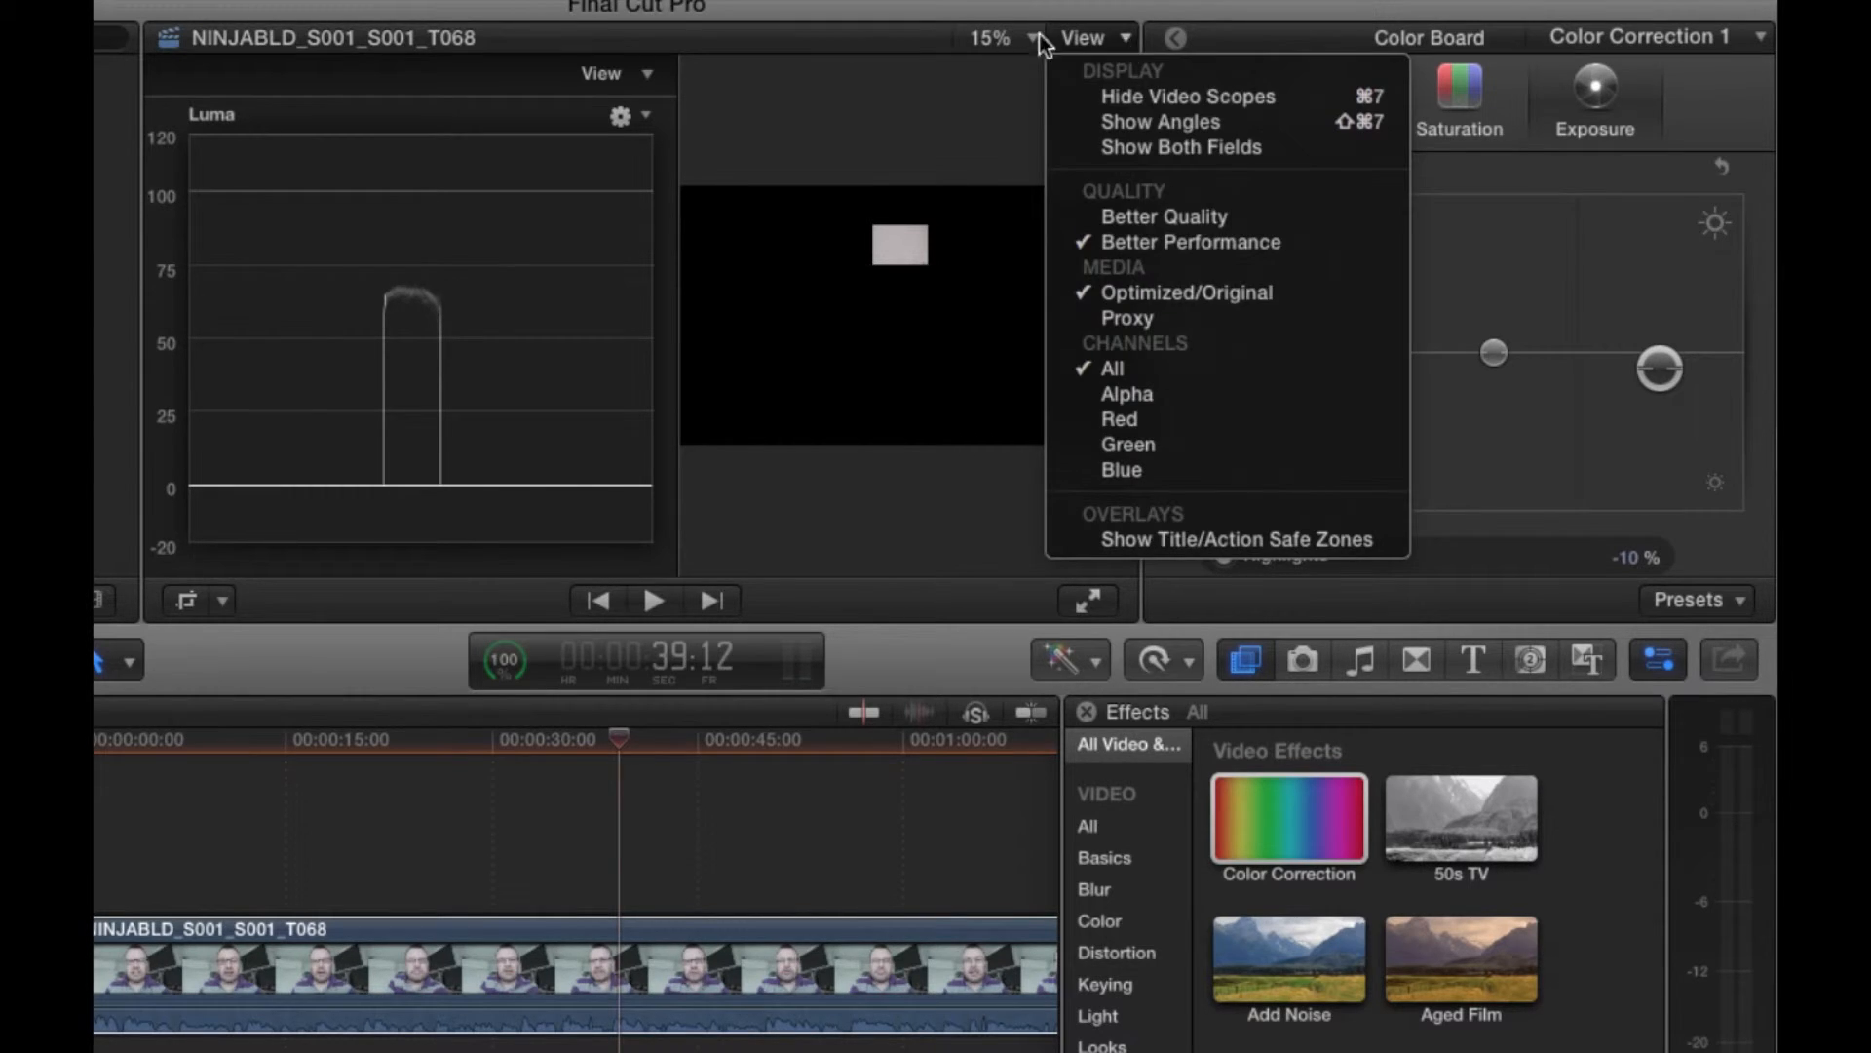
click(957, 57)
click(645, 115)
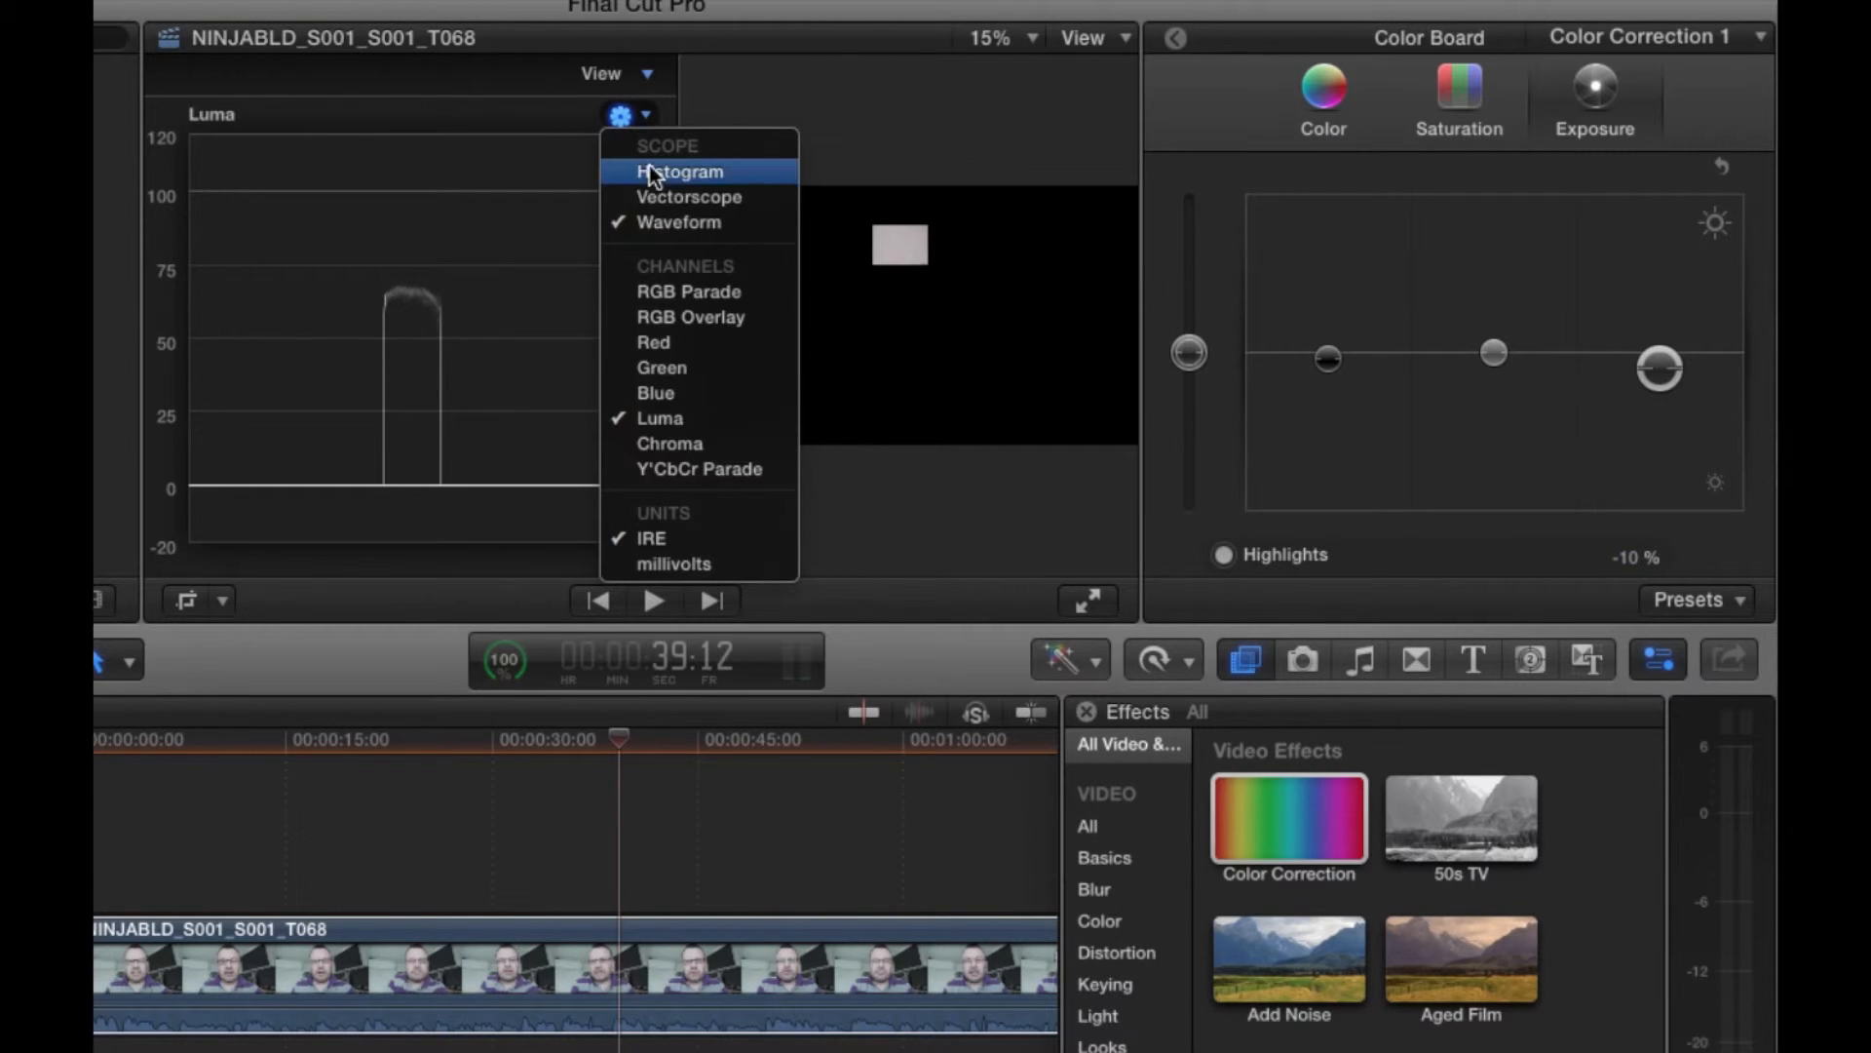
click(651, 197)
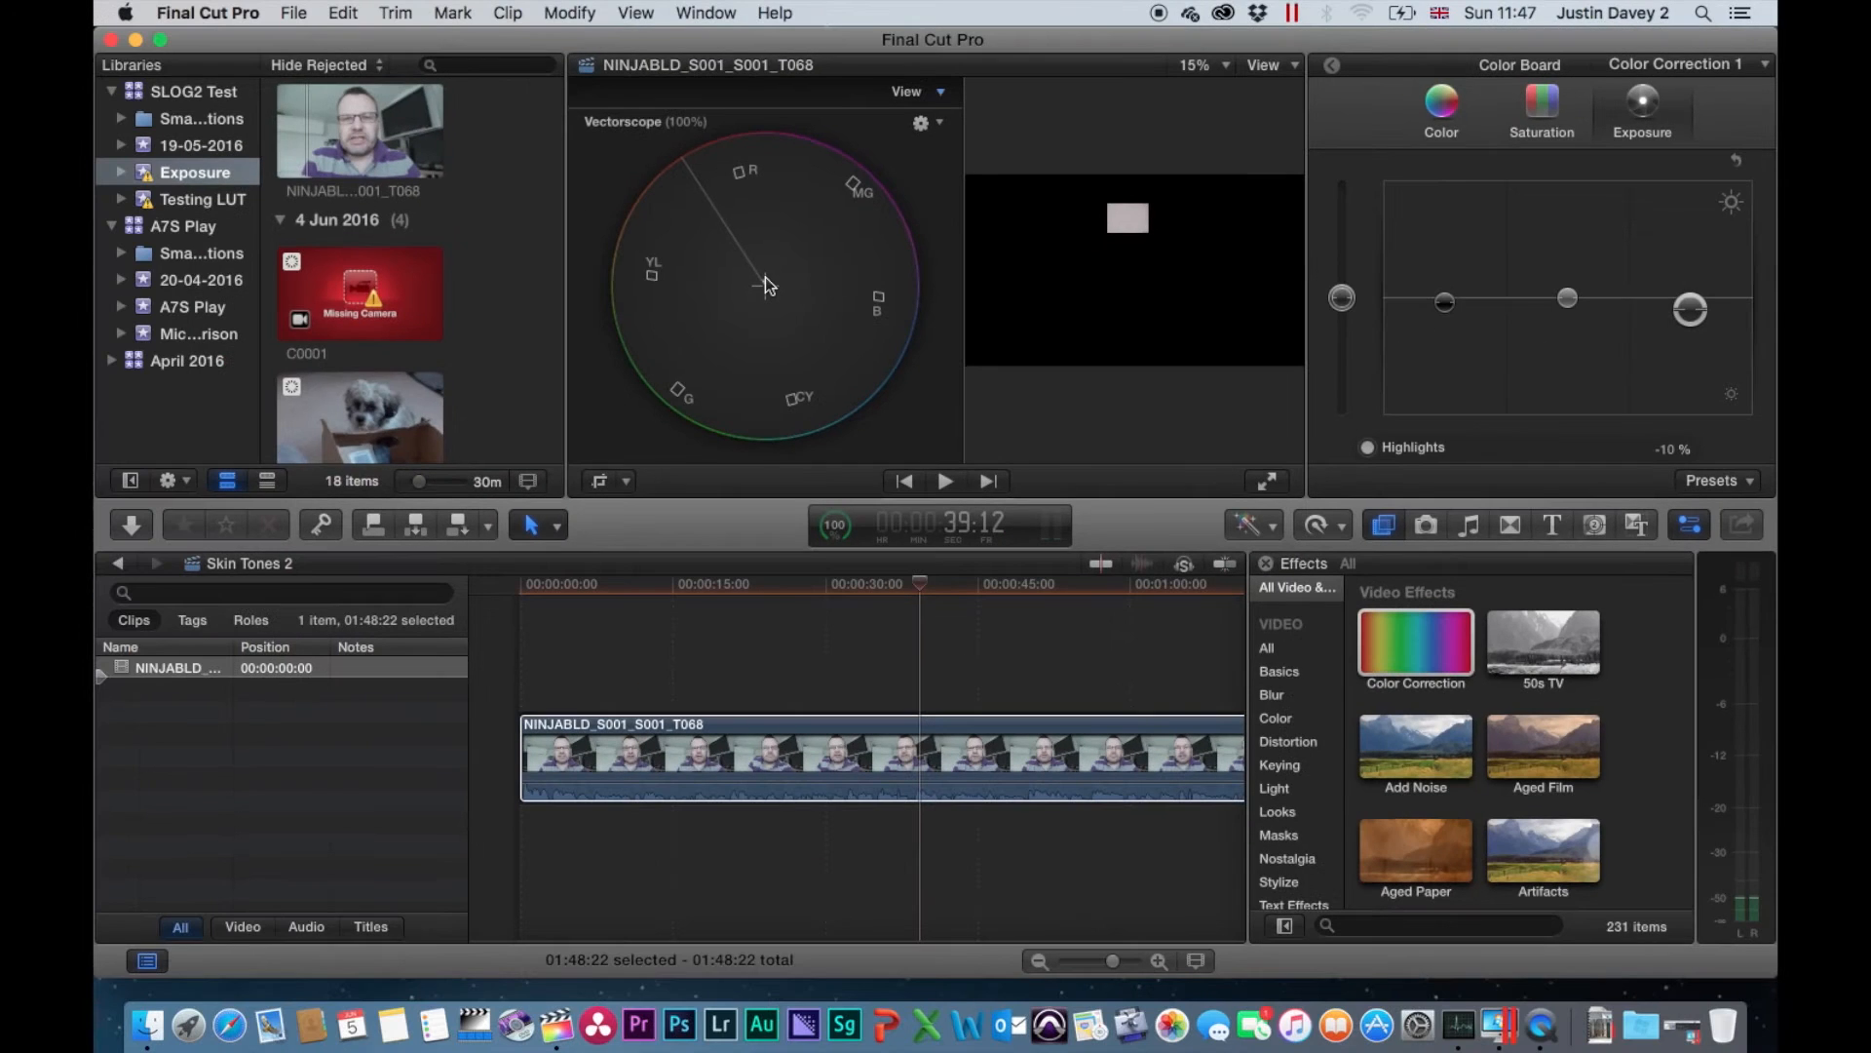
Step: Shift the highlights color to 201° and -37%, aligning the forehead patch with the skin tone indicator
click(1446, 112)
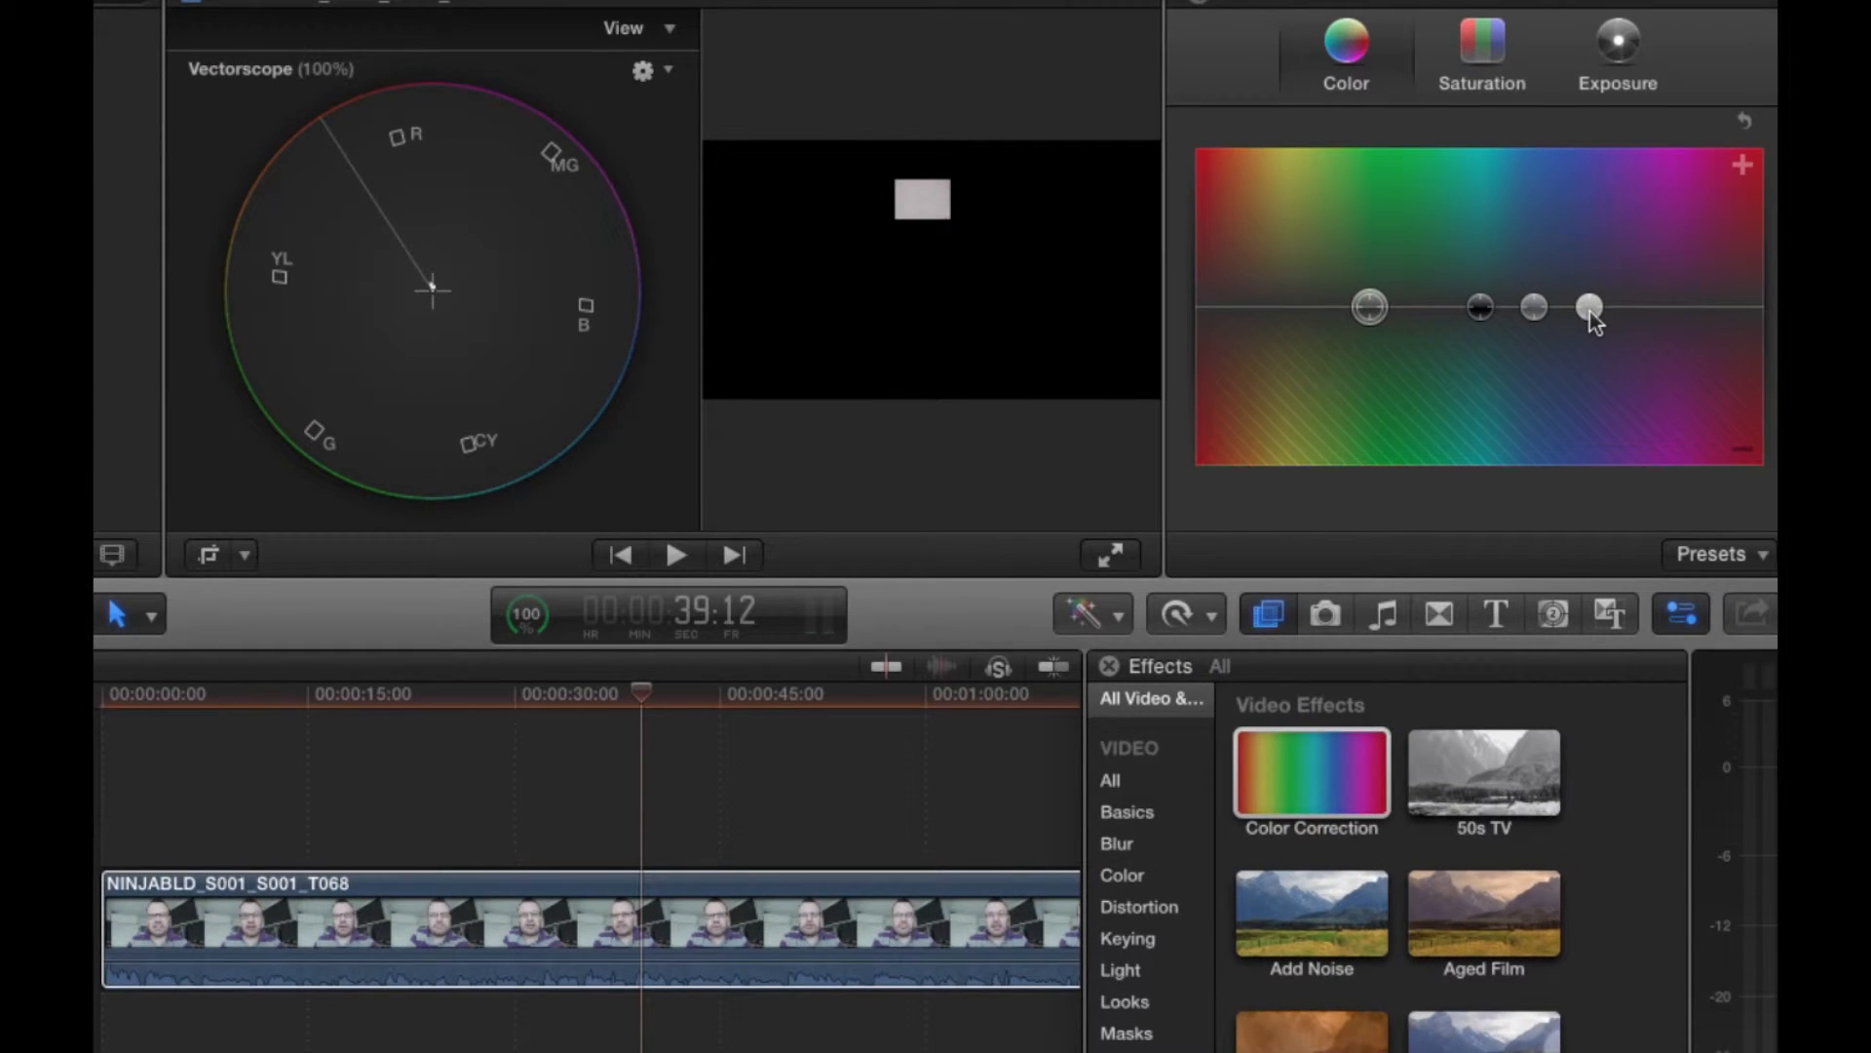
click(1588, 310)
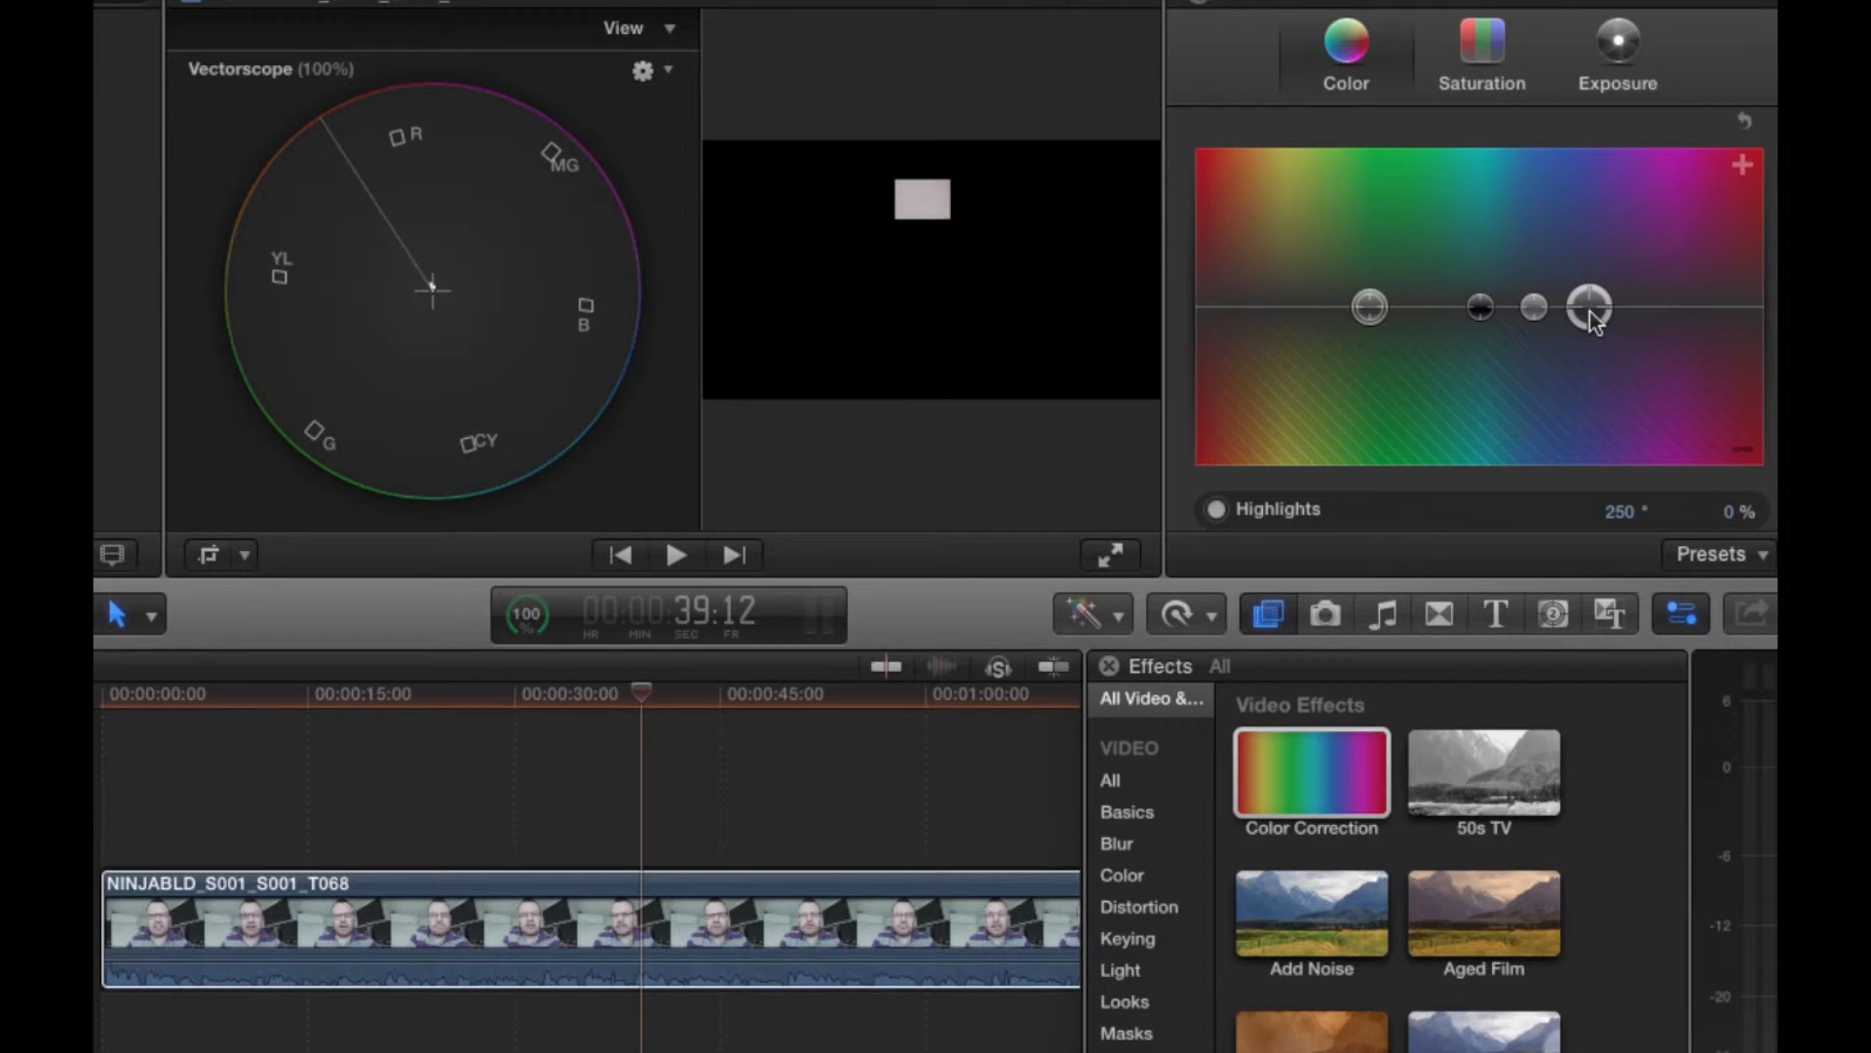
drag(1590, 312, 1517, 384)
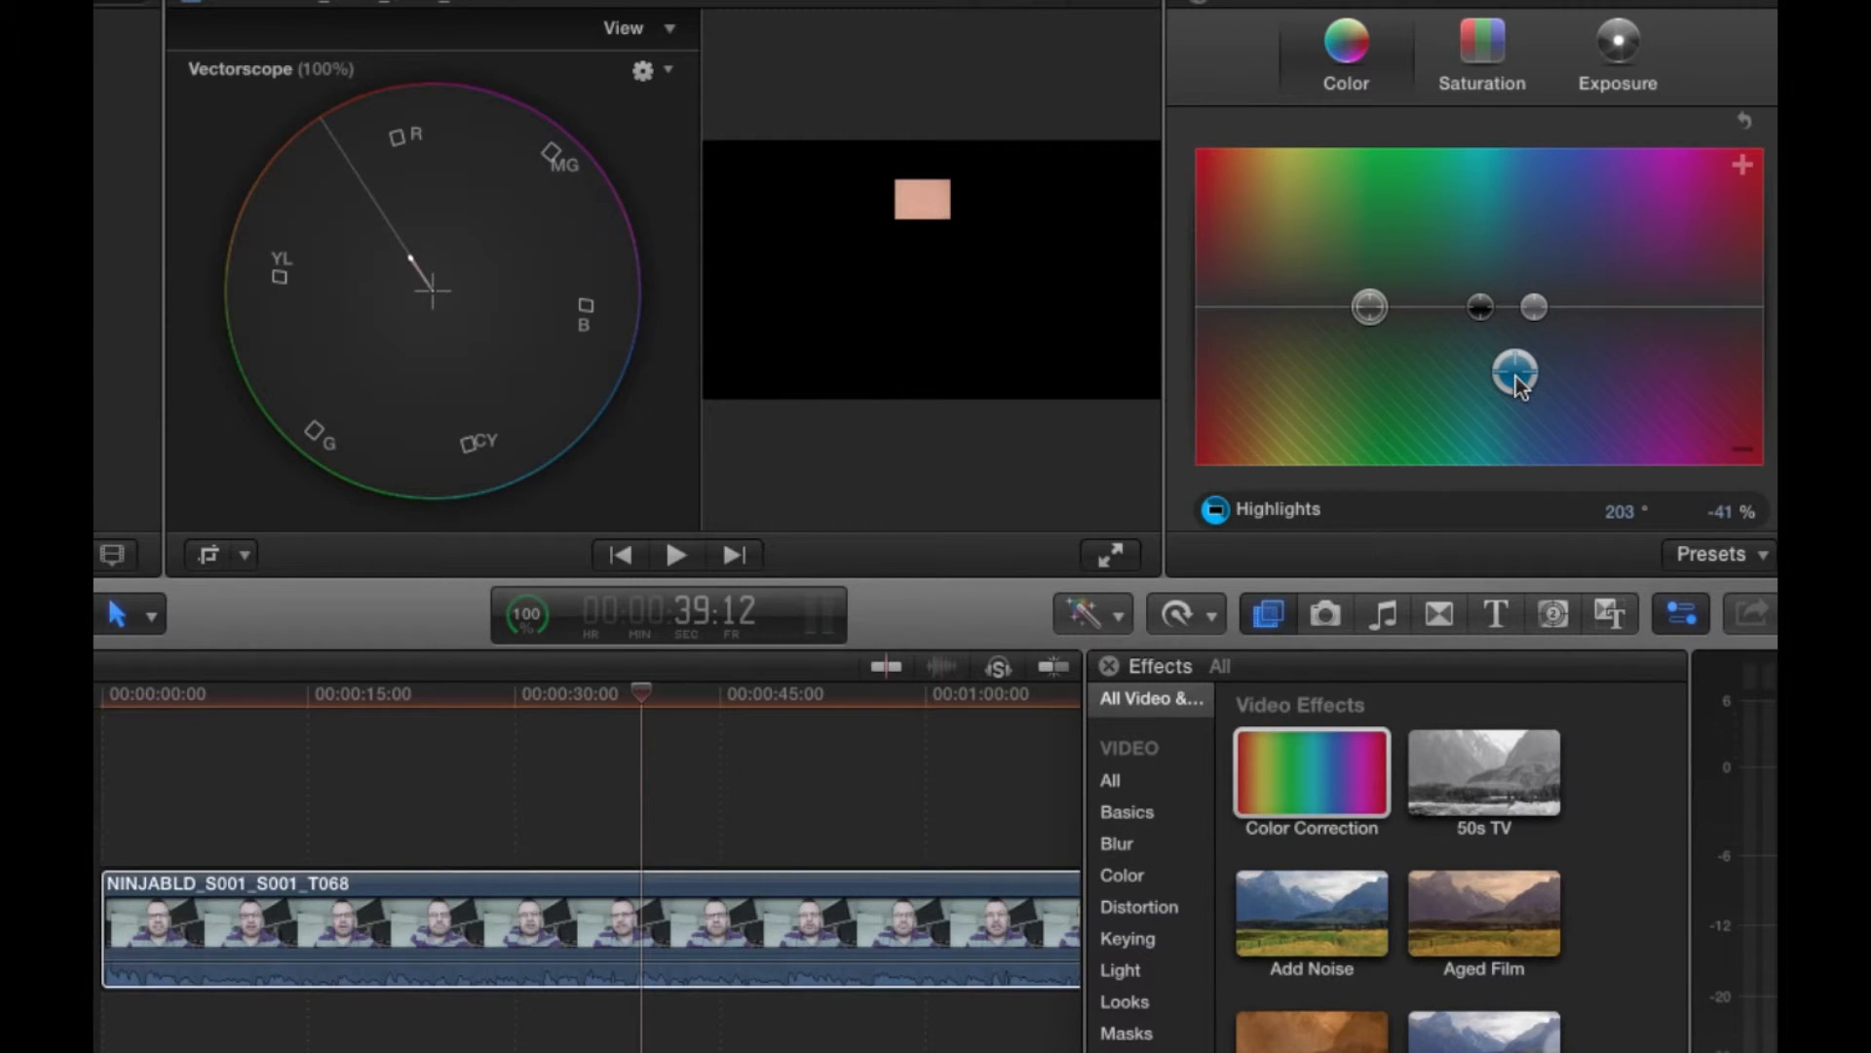
mouse_move(1517, 376)
mouse_down()
mouse_move(1514, 409)
mouse_move(1542, 387)
mouse_move(1513, 373)
mouse_up()
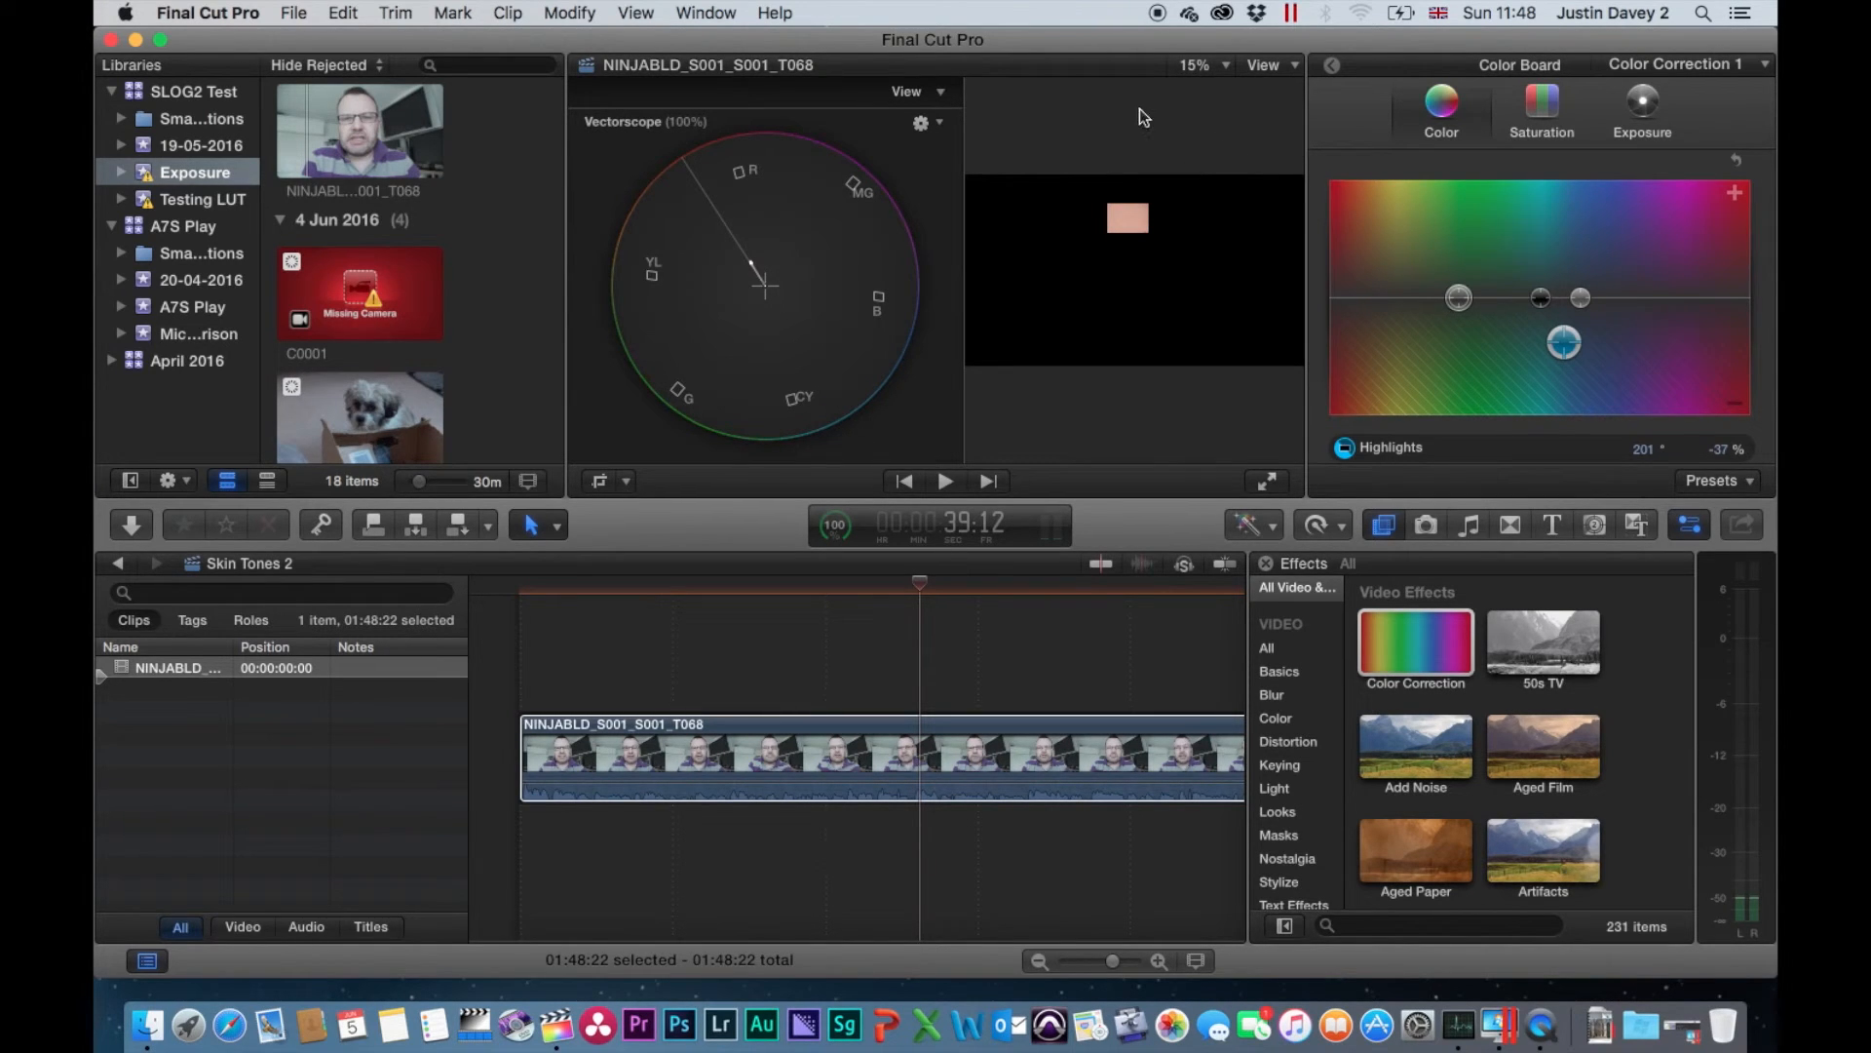
Step: Disable the clip's crop to restore the full frame and hide the video scopes
click(1333, 66)
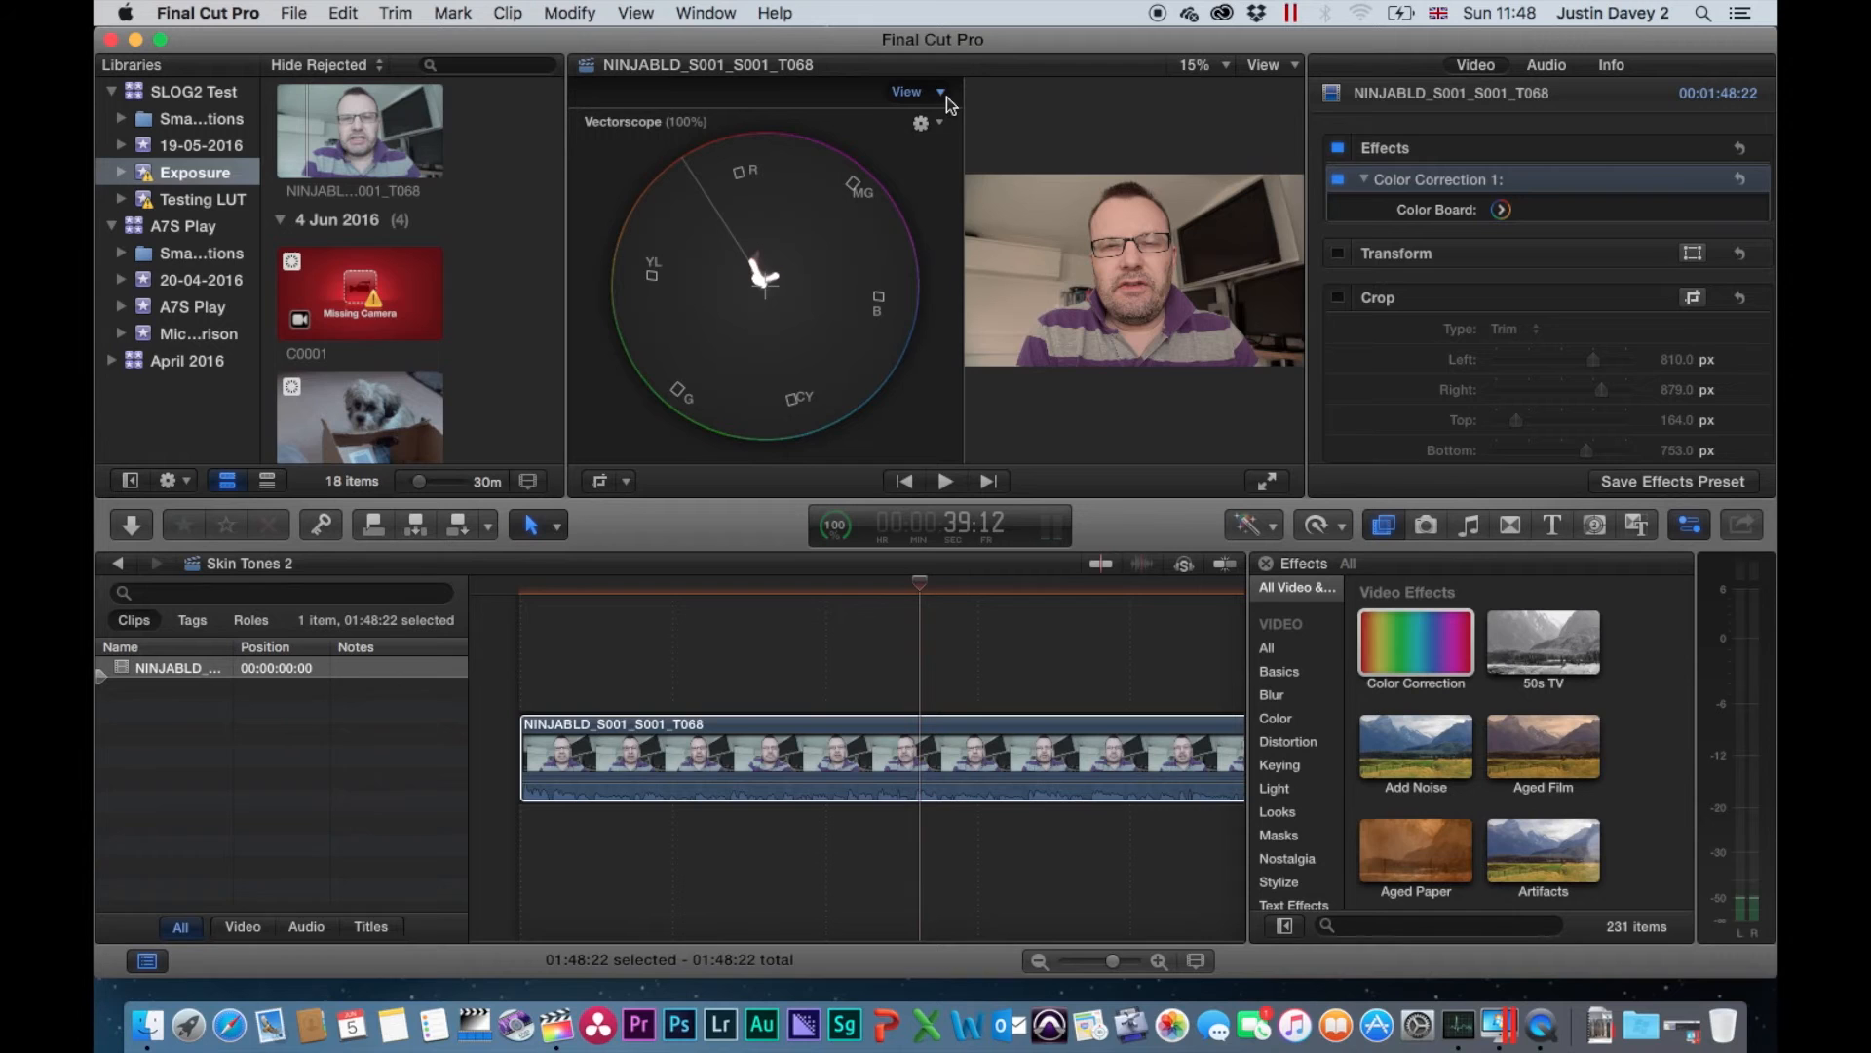
click(1292, 66)
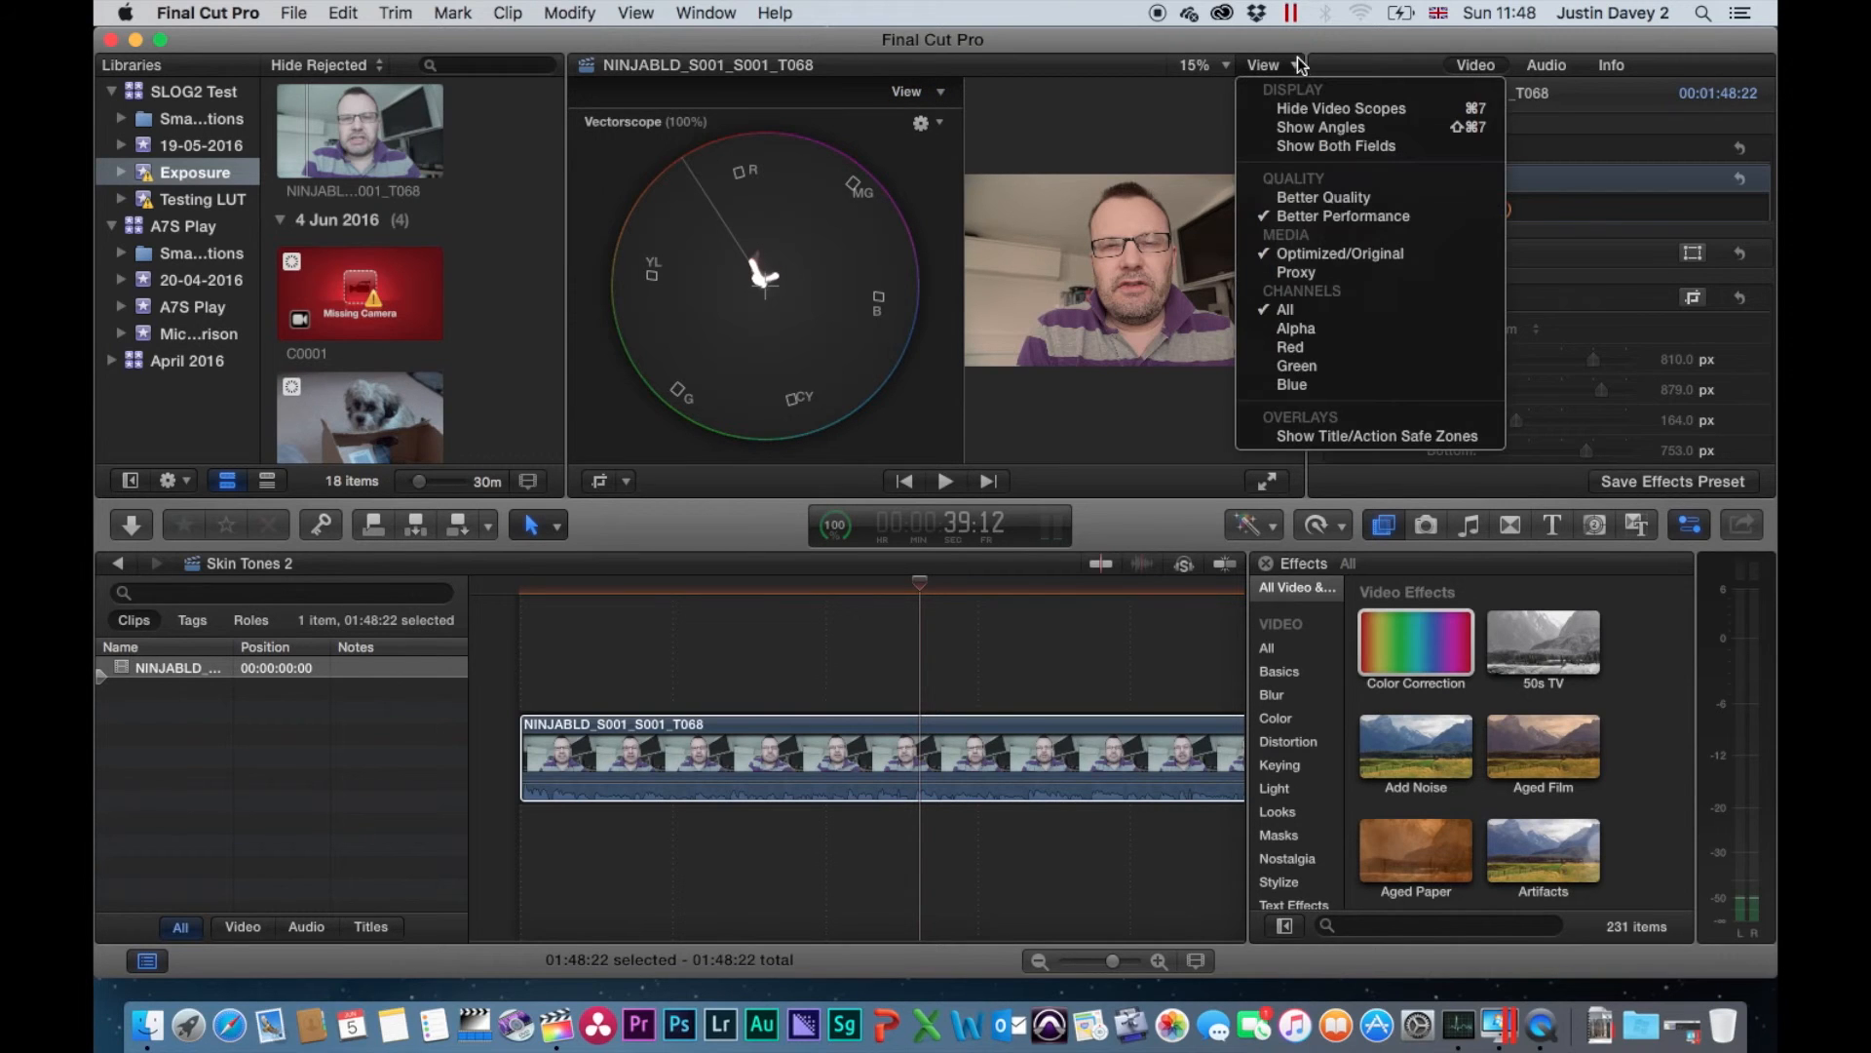
click(1302, 110)
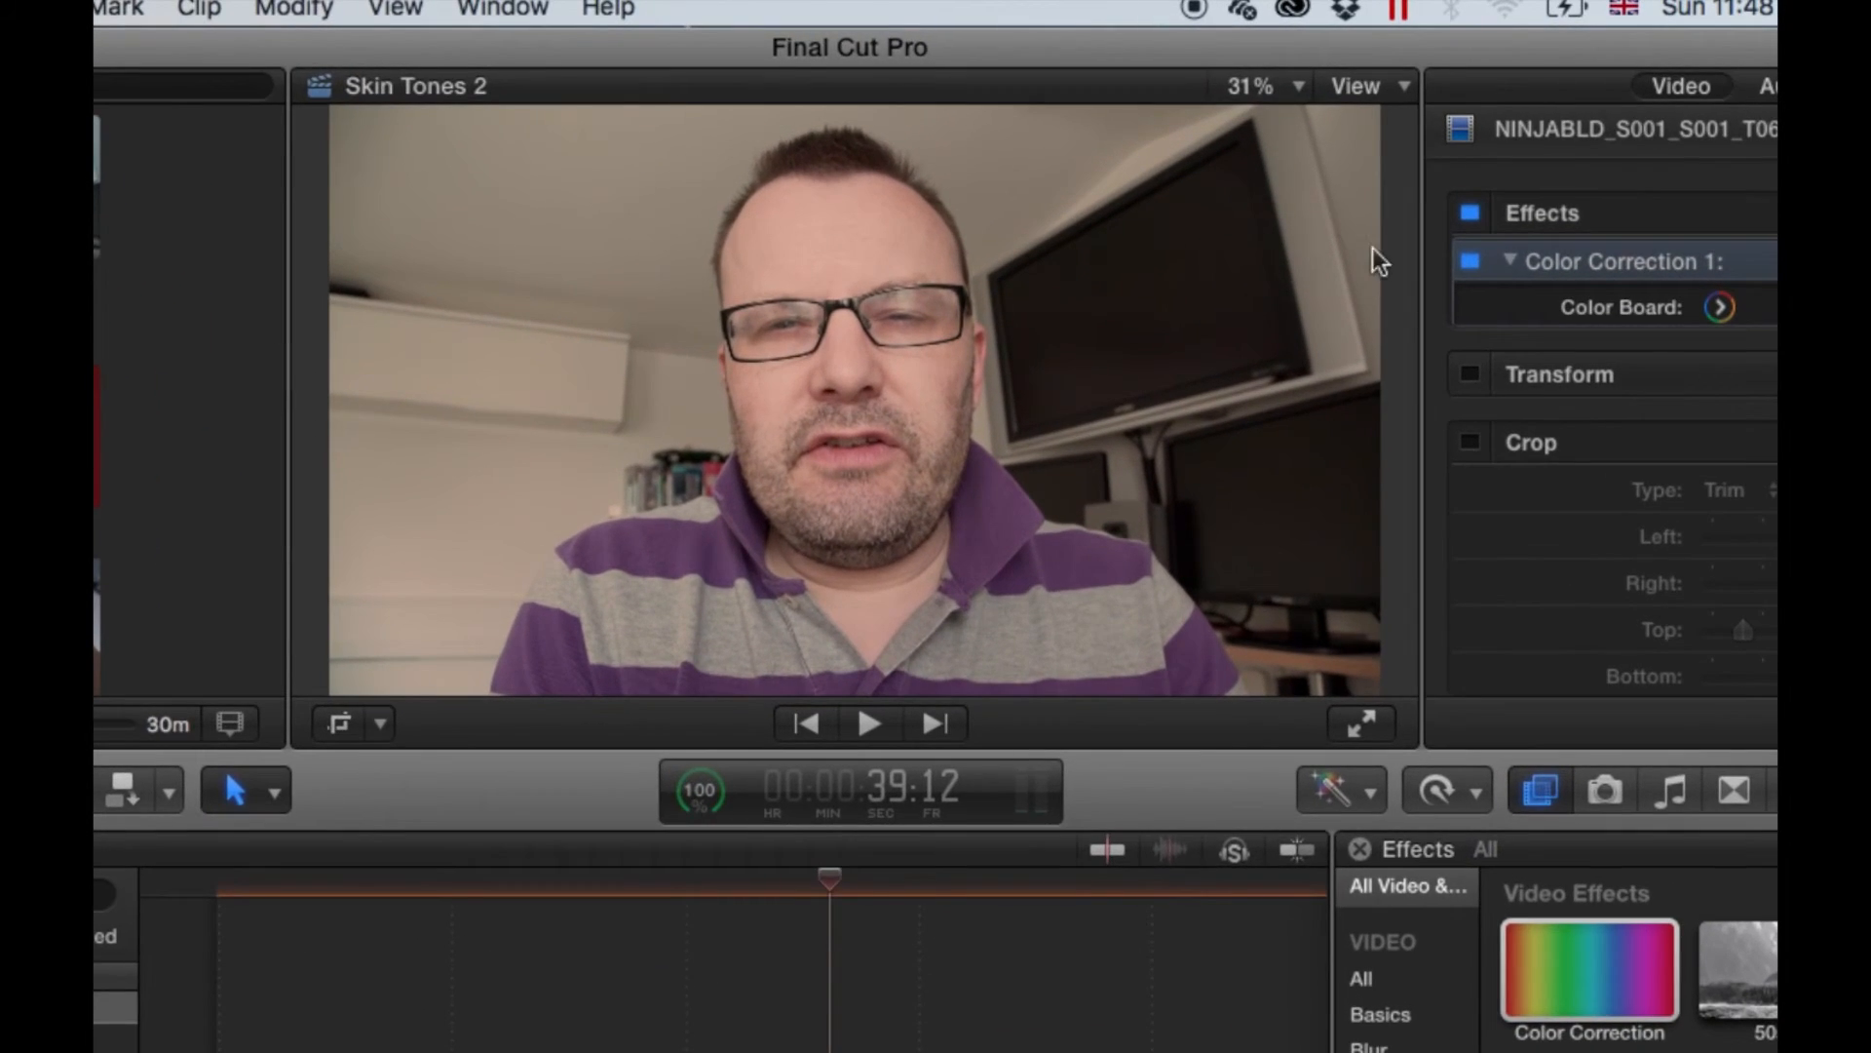
Step: Toggle Color Correction 1 off and on repeatedly to compare the original and corrected skin tones
click(1470, 263)
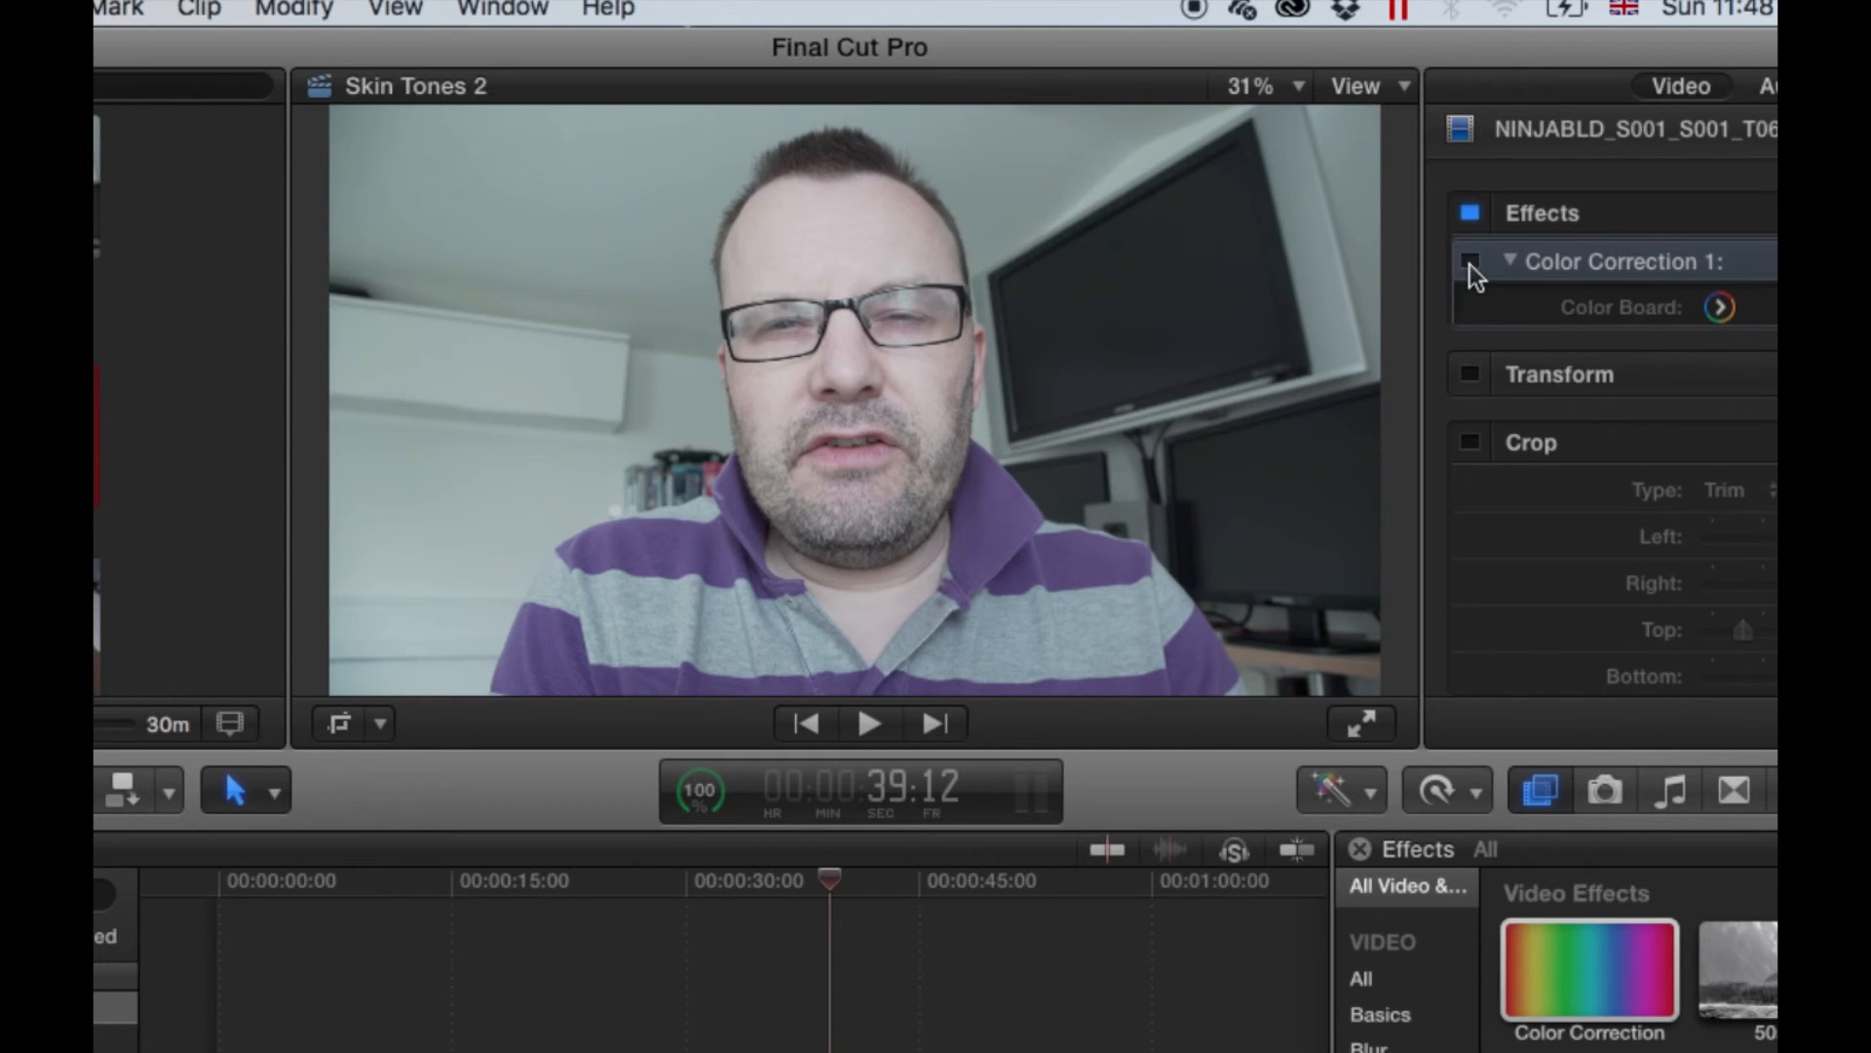
click(1470, 261)
click(1470, 263)
click(1469, 263)
click(1470, 264)
click(1470, 263)
click(1470, 263)
click(1470, 263)
Step: Reduce the highlights color shift in Color Correction 1 to -26% at 201°
scroll(1470, 265, down, 3)
scroll(1470, 265, up, 4)
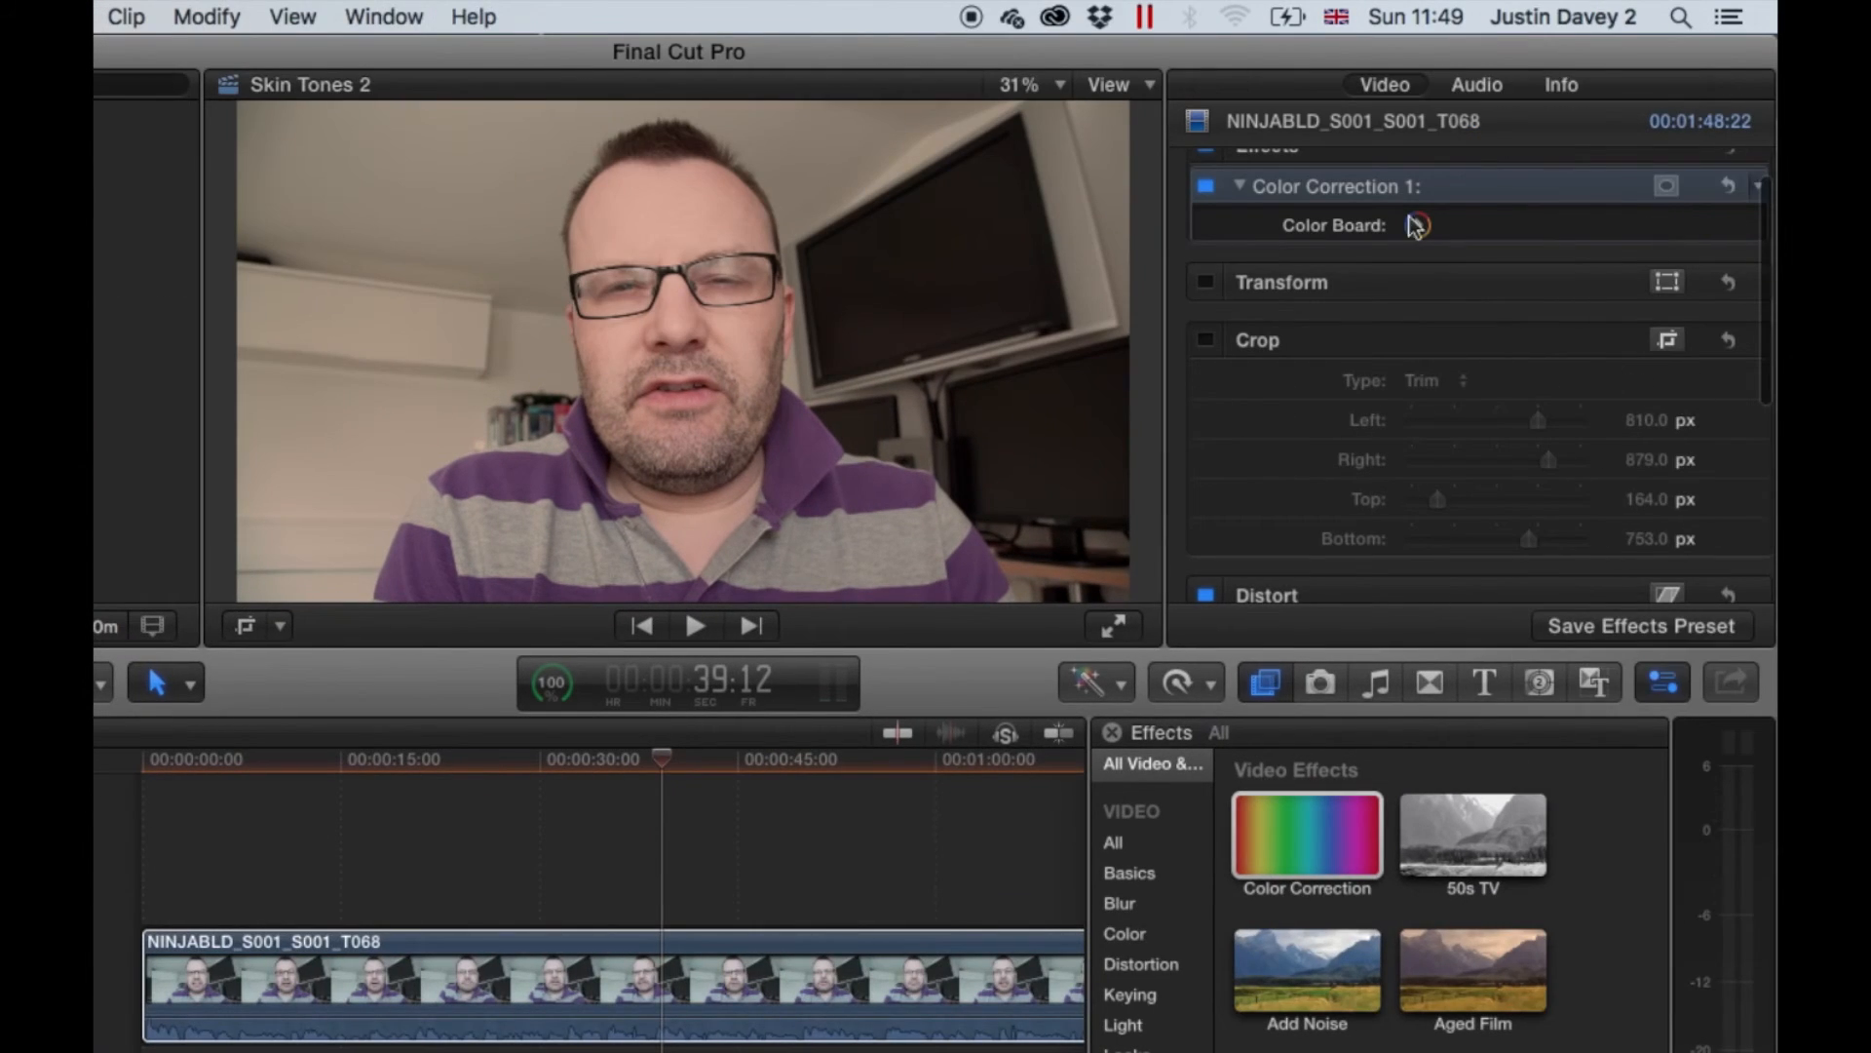
click(1673, 228)
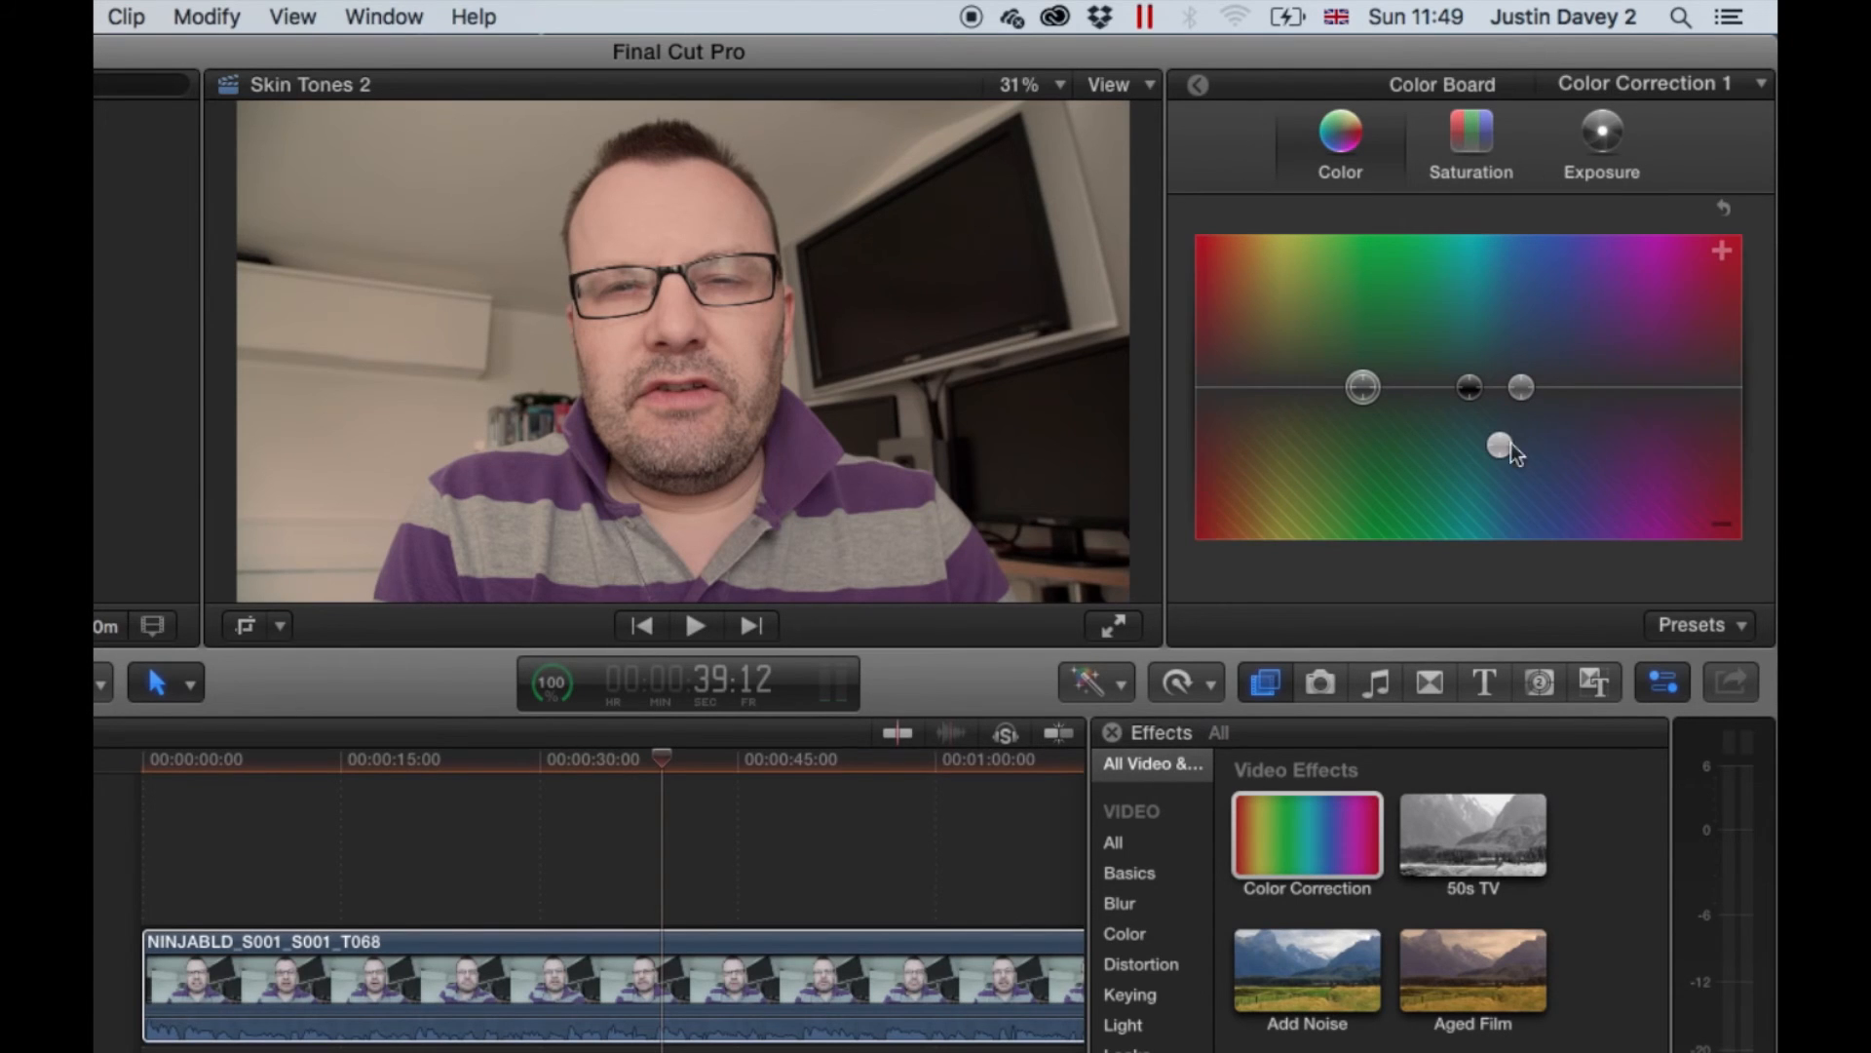
drag(1500, 447, 1500, 429)
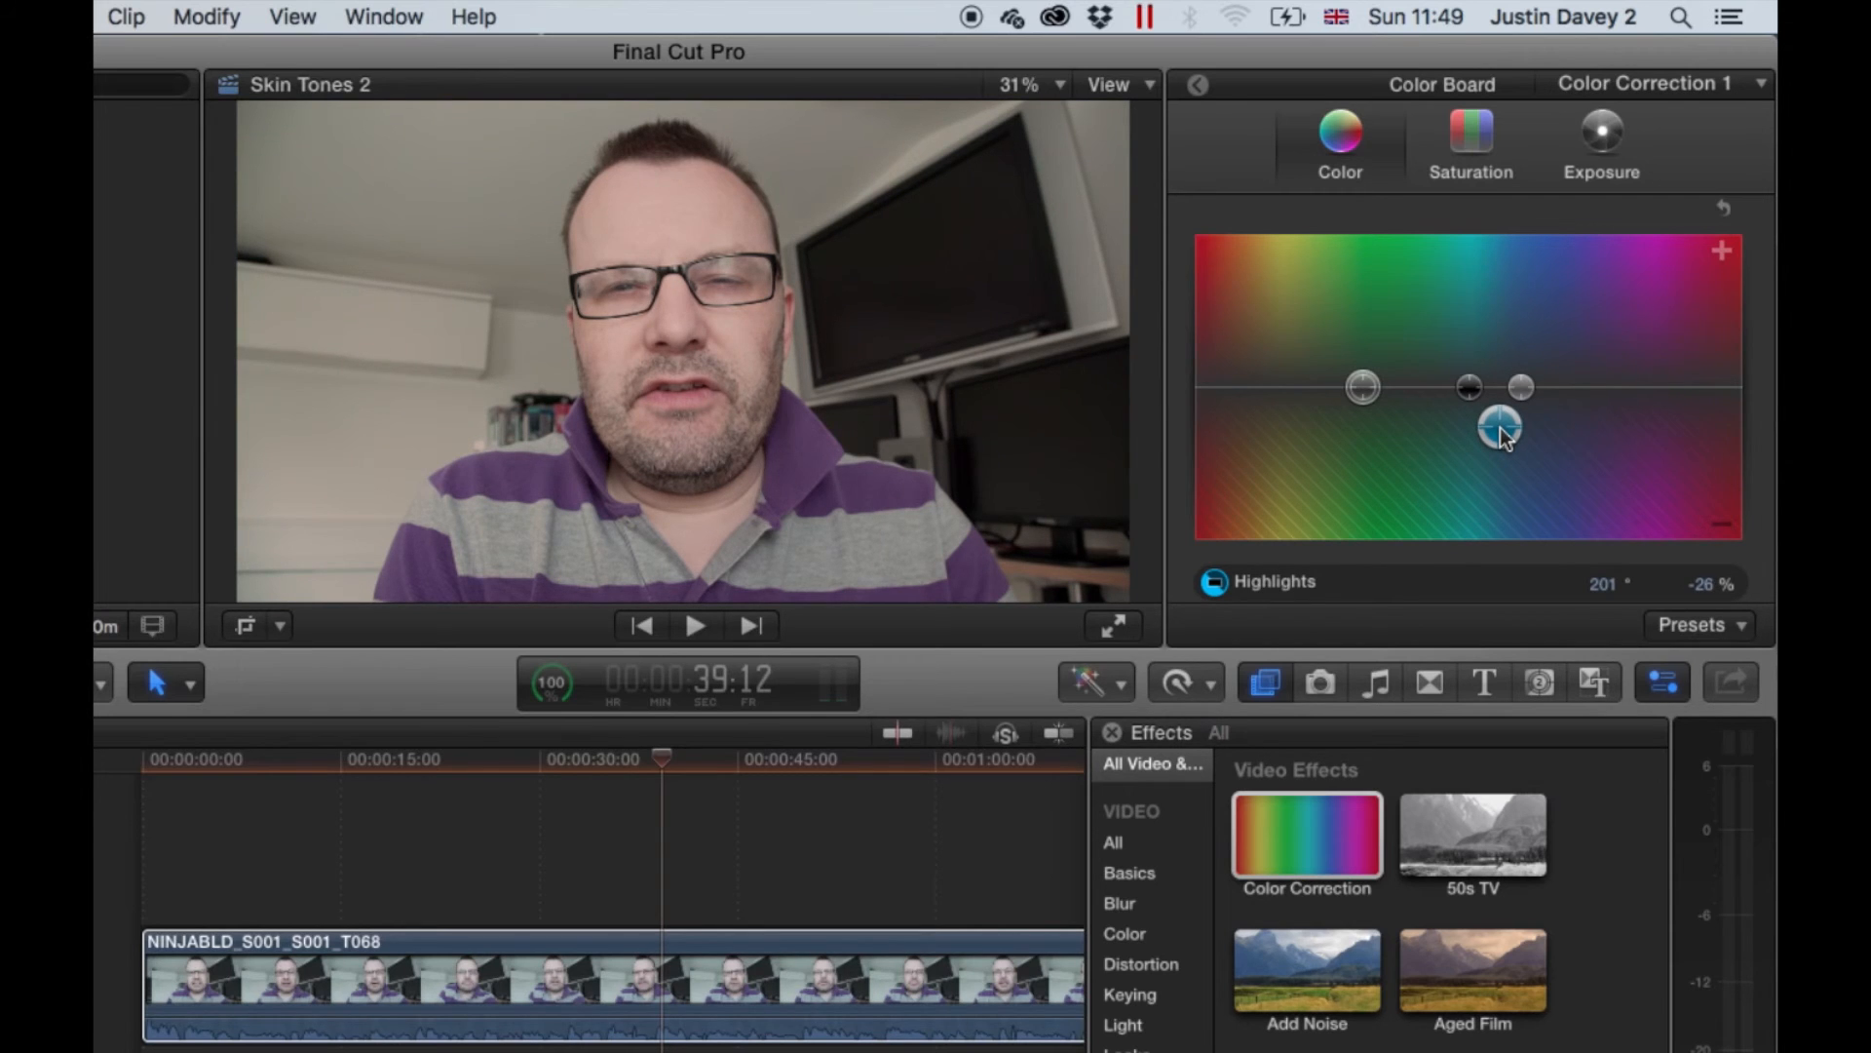
click(1205, 90)
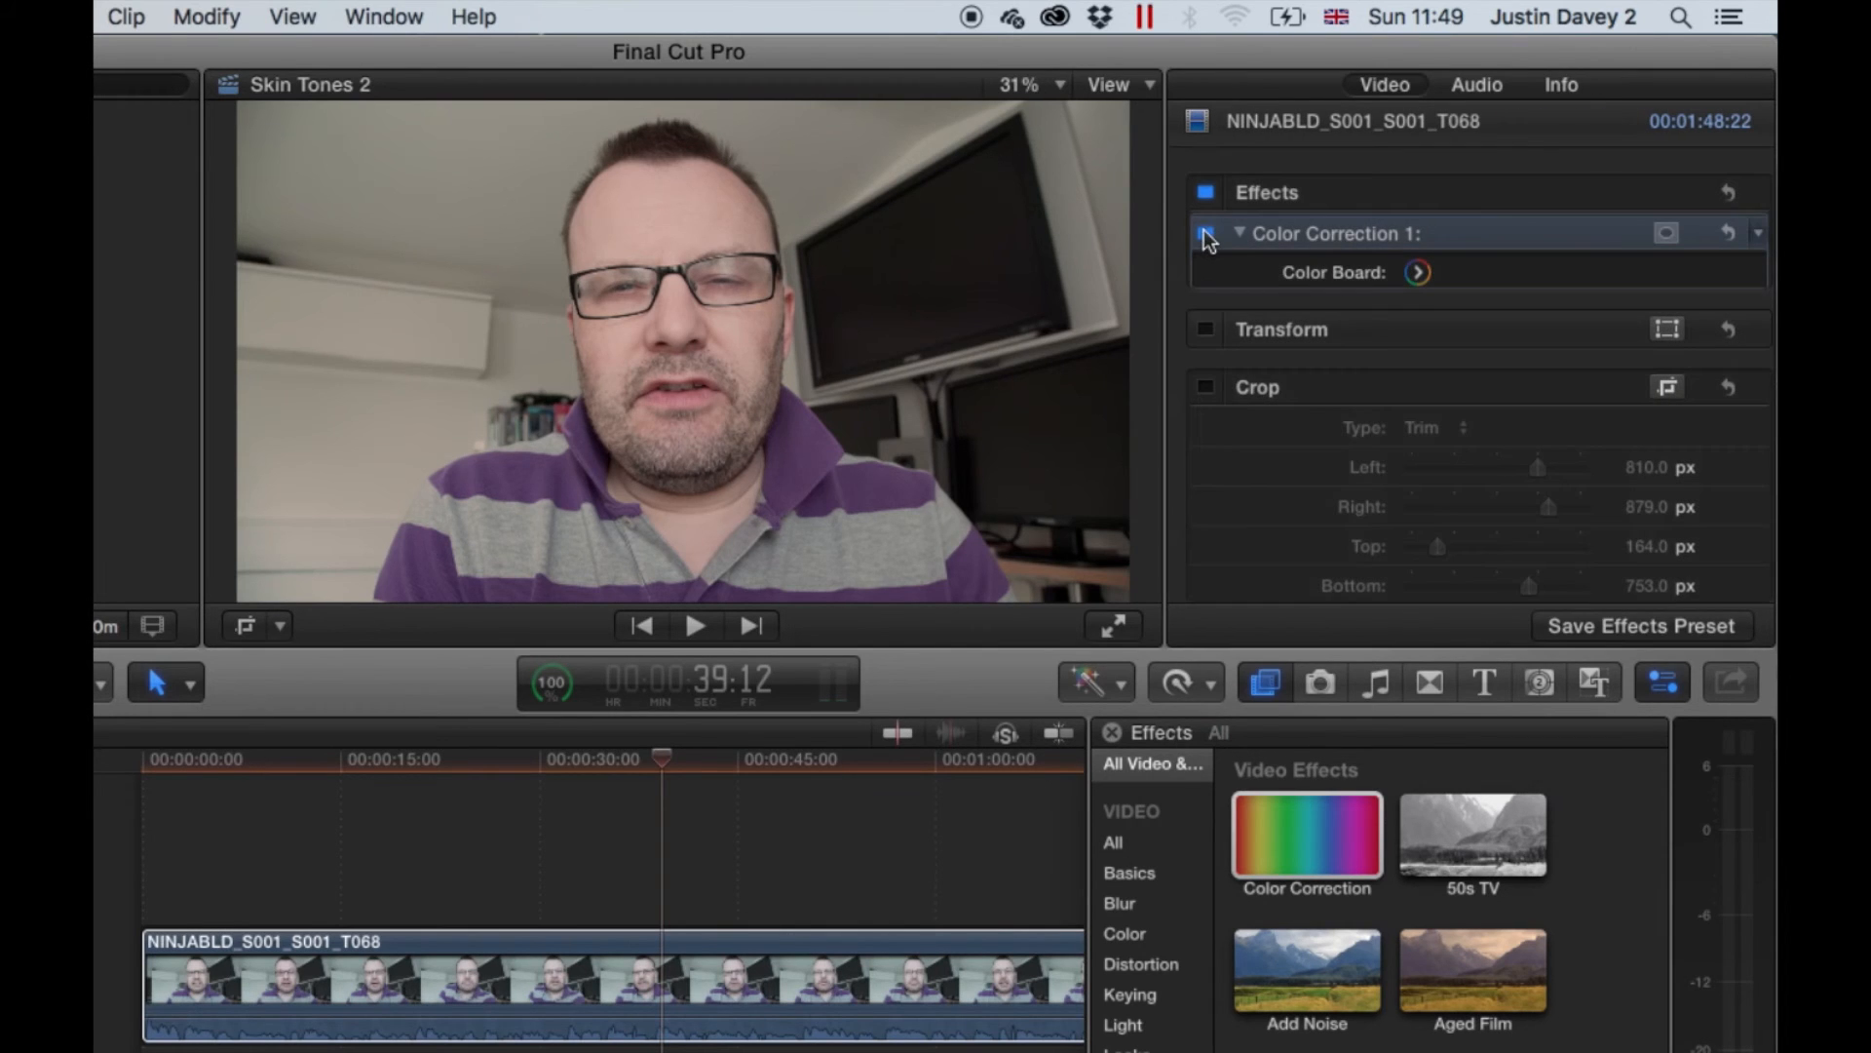
Step: Compare the clip with and without the softened color correction, leaving the effect enabled
click(1206, 235)
click(1206, 235)
click(1205, 235)
click(1206, 235)
click(1205, 234)
click(1206, 235)
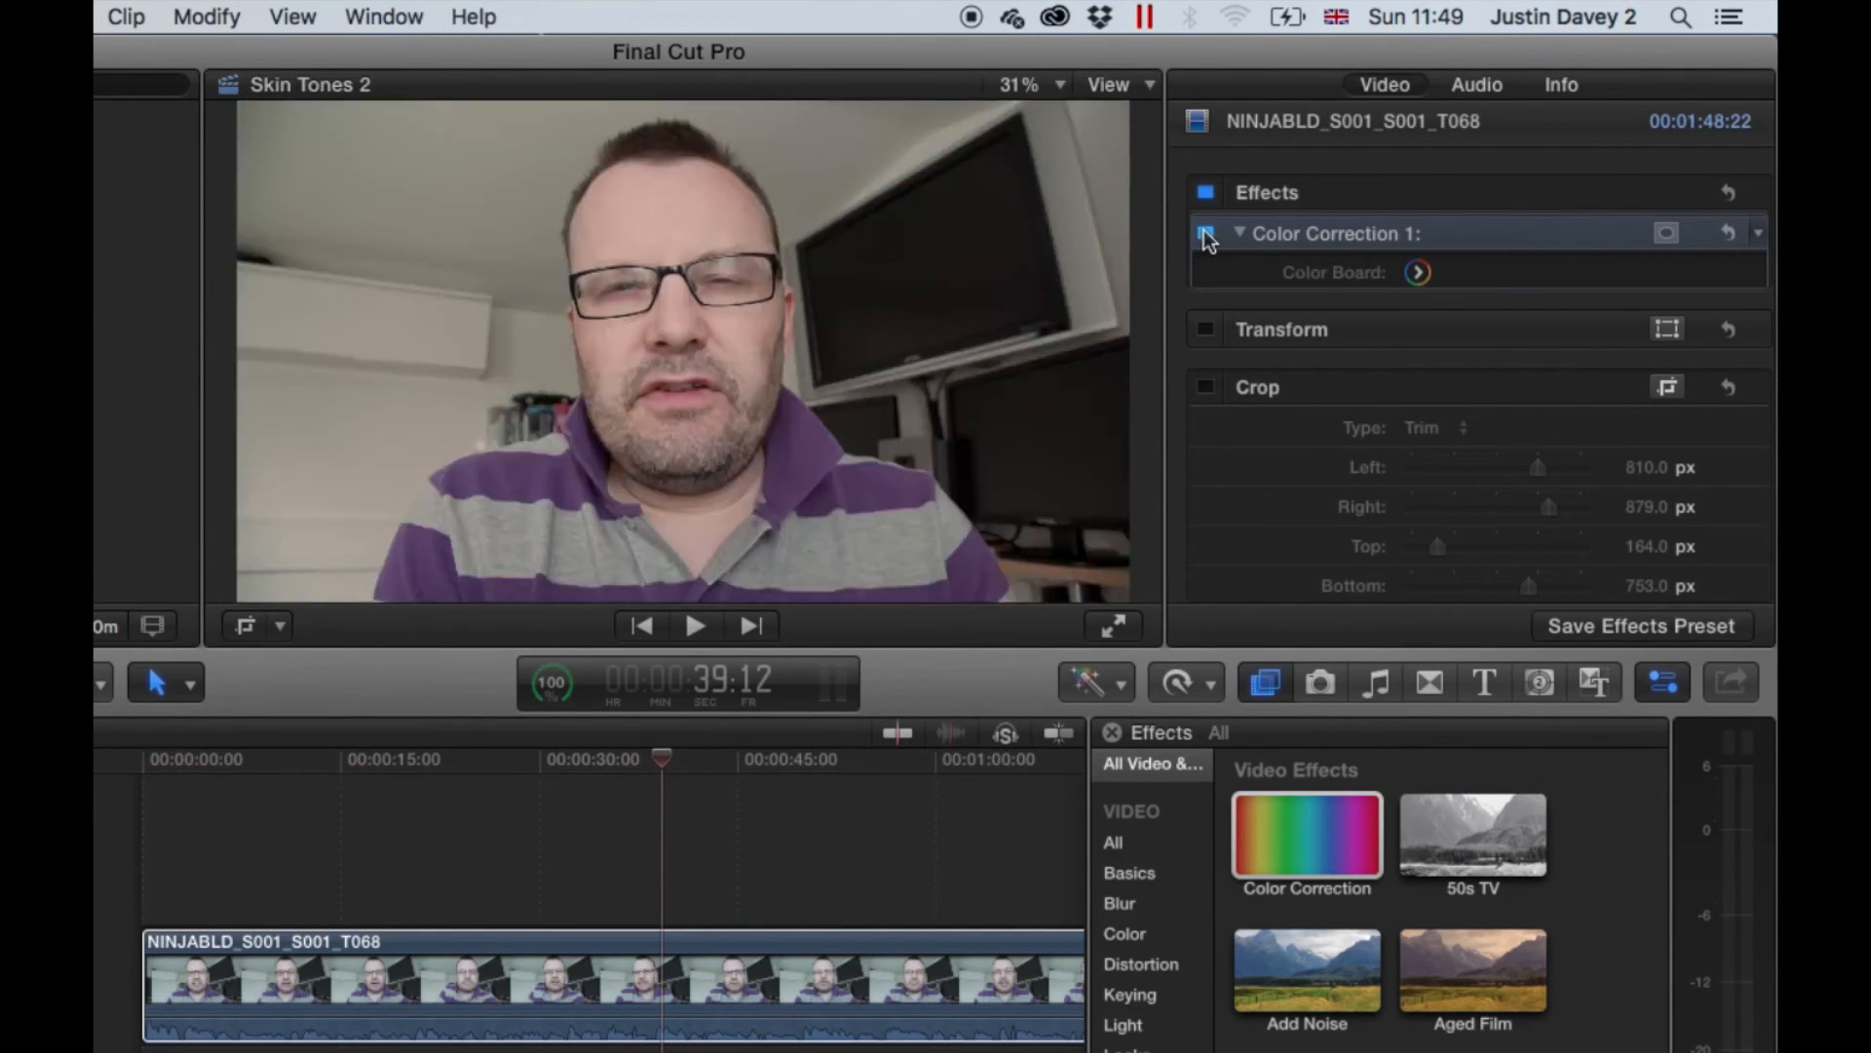
click(1206, 235)
click(1205, 235)
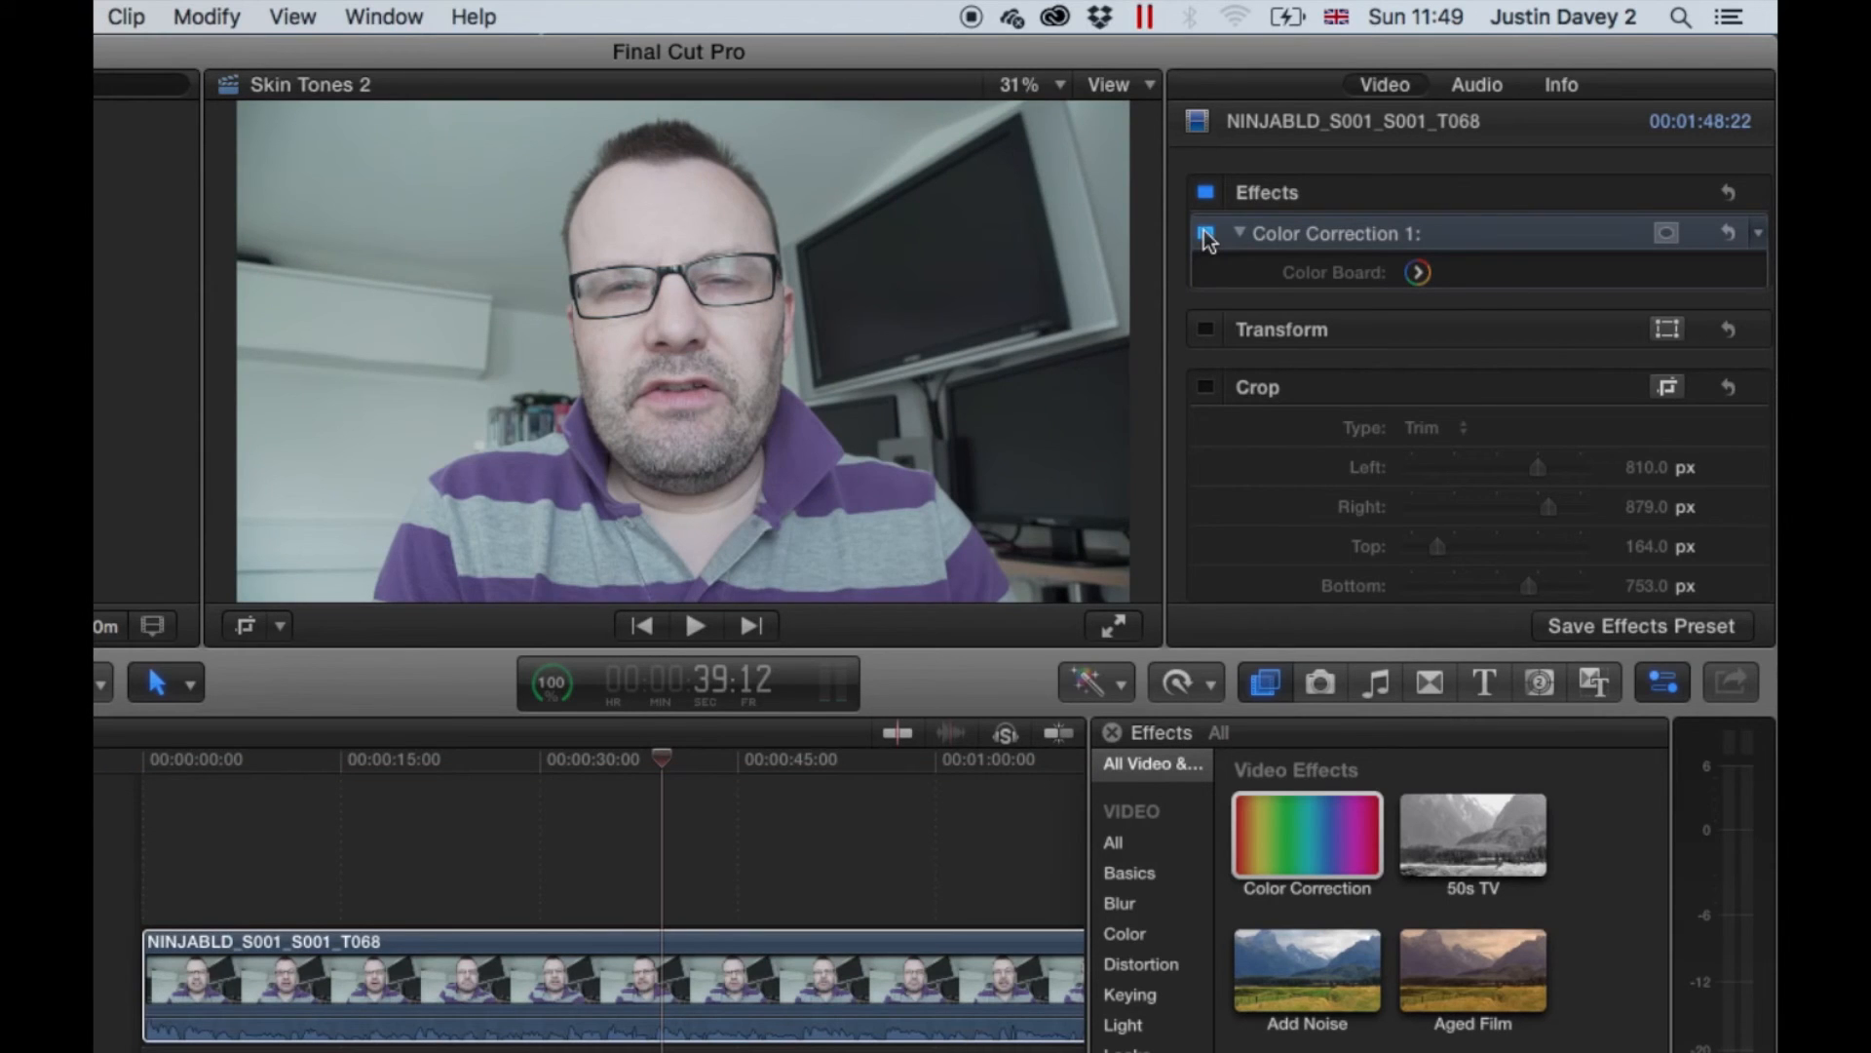
click(1206, 235)
click(1206, 235)
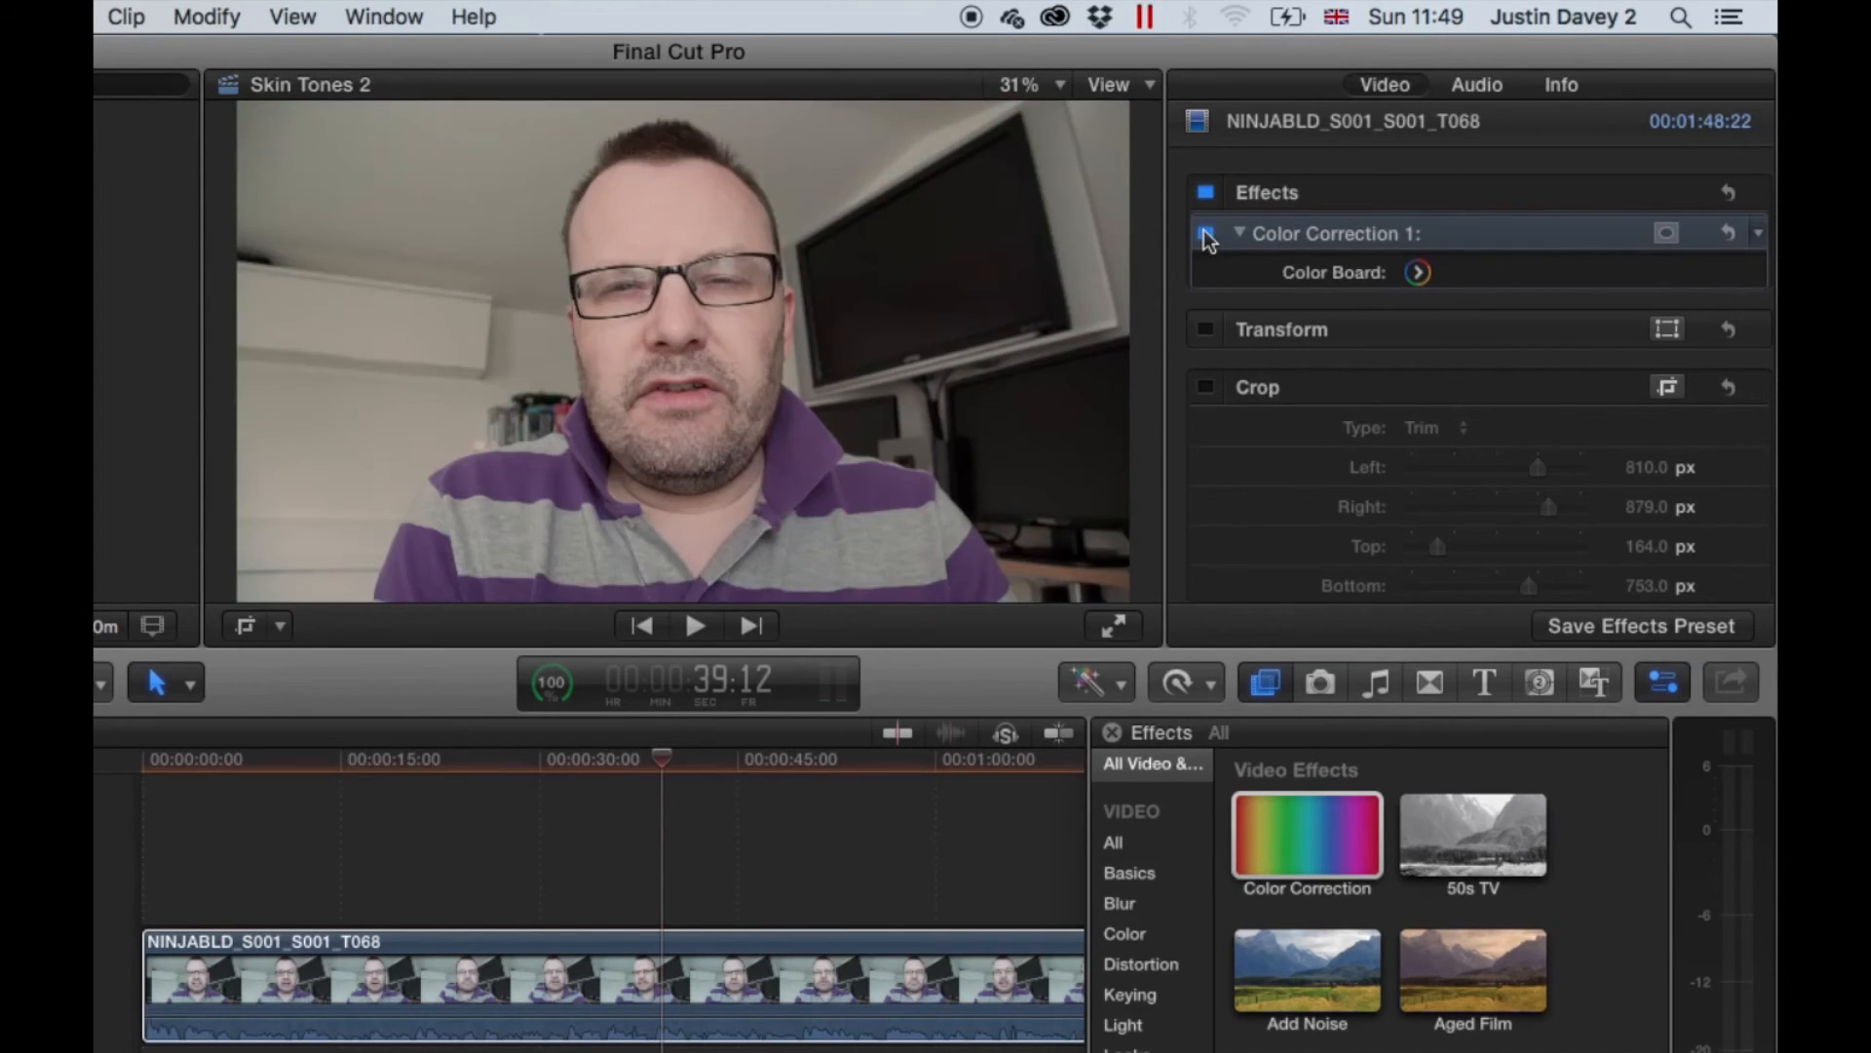
click(1206, 235)
click(1206, 235)
click(1206, 235)
click(1206, 235)
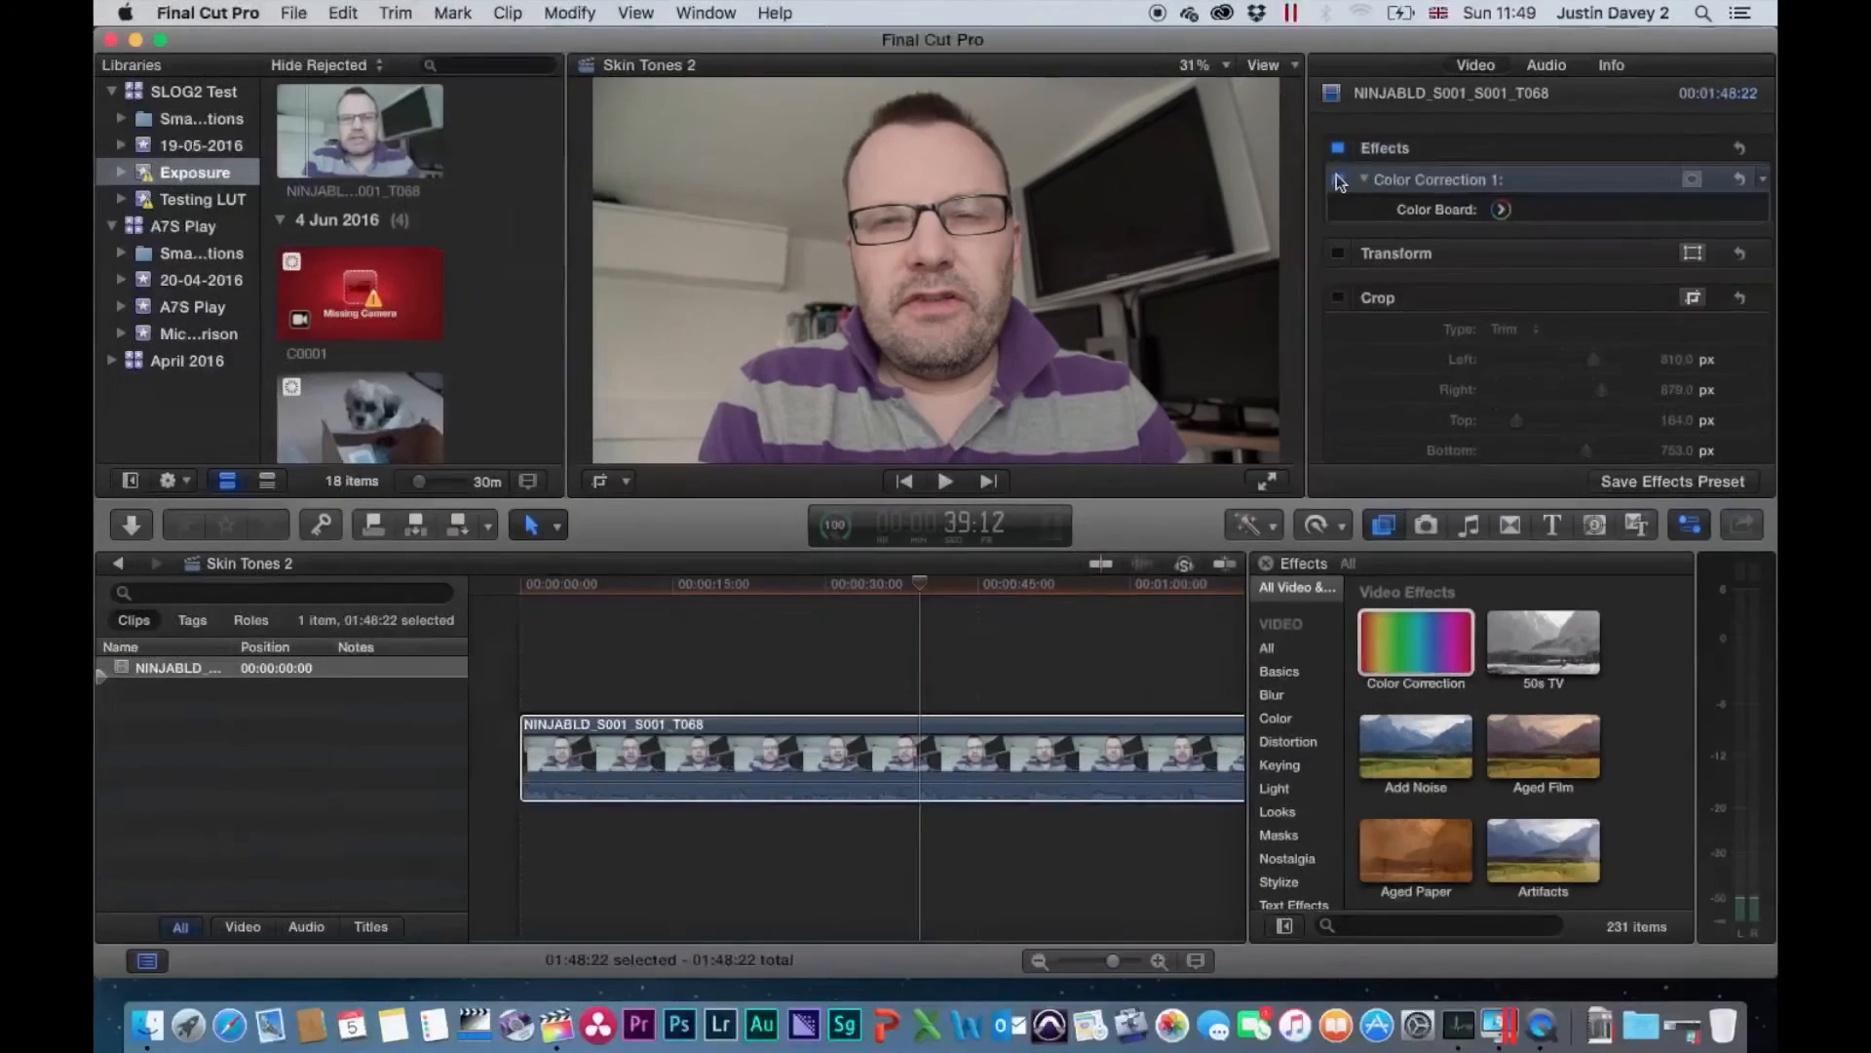